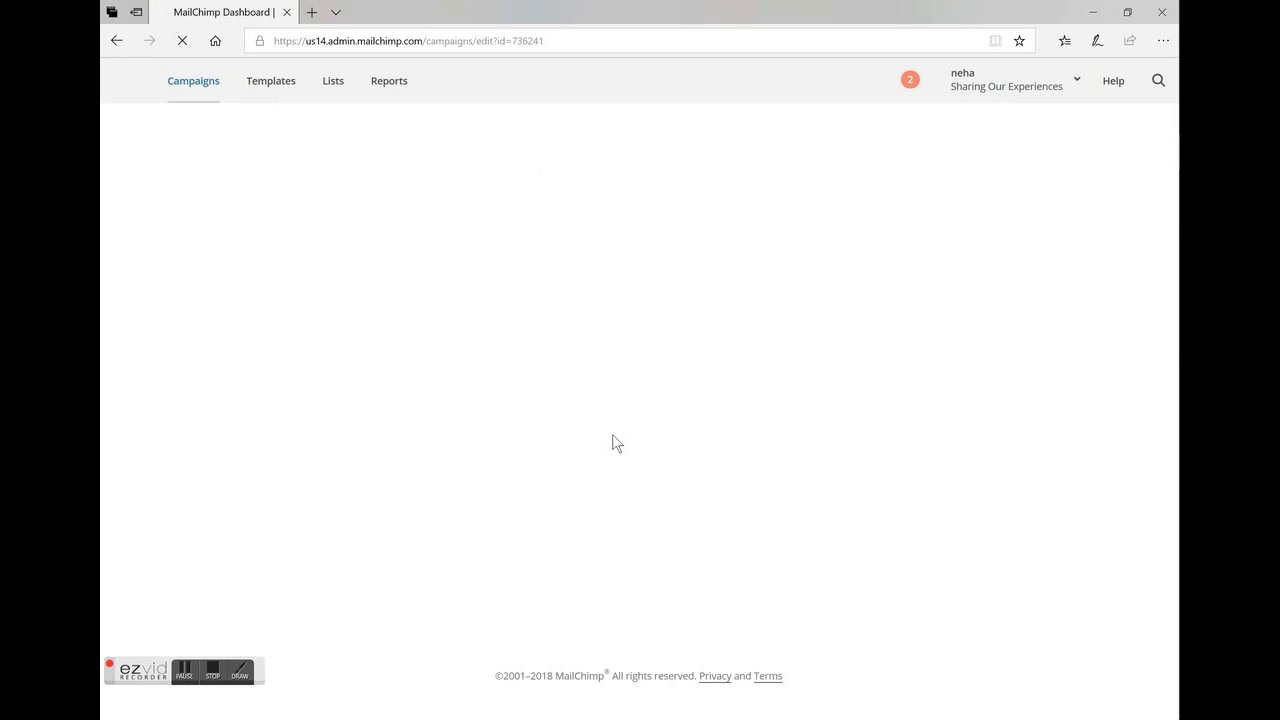
Address the campaign to all subscribers on the Sharing Our Experiences New post alerts list.
{"action": "left_click", "coordinate": [1036, 310]}
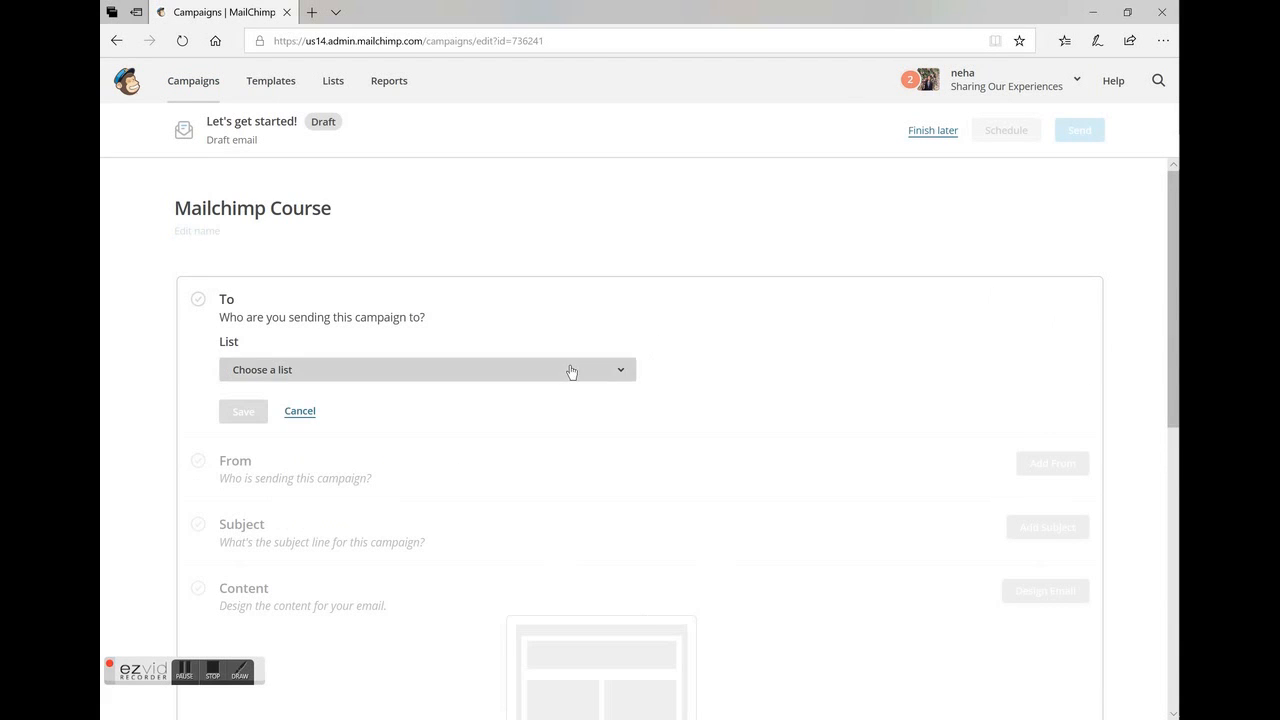
{"action": "left_click", "coordinate": [571, 372]}
{"action": "left_click", "coordinate": [519, 444]}
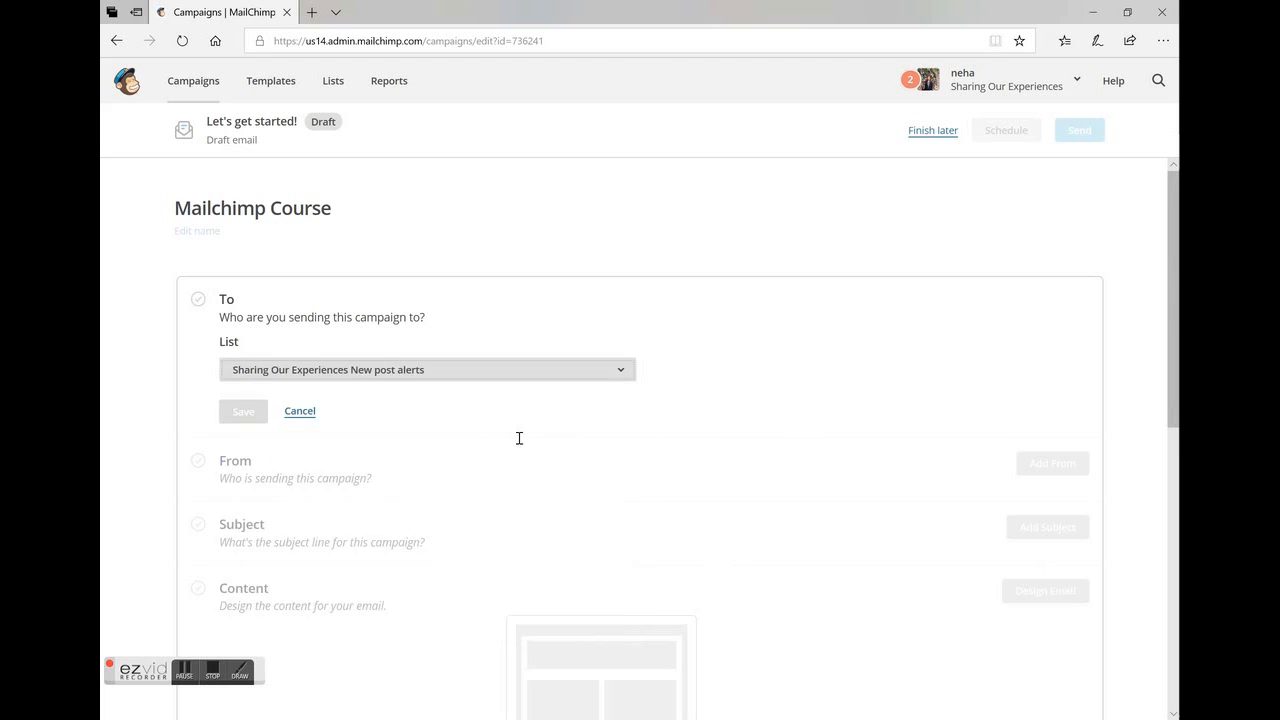
{"action": "left_click", "coordinate": [773, 370]}
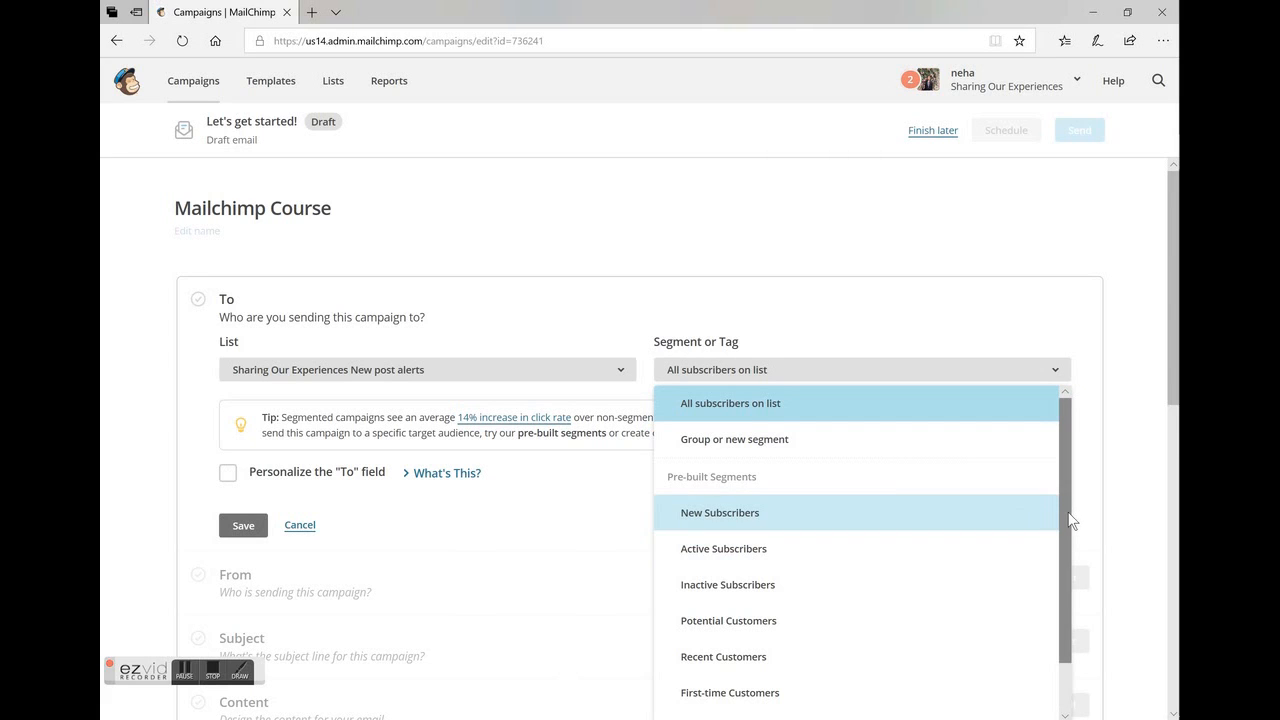
{"action": "left_click_drag", "start_coordinate": [1066, 512], "coordinate": [1063, 609]}
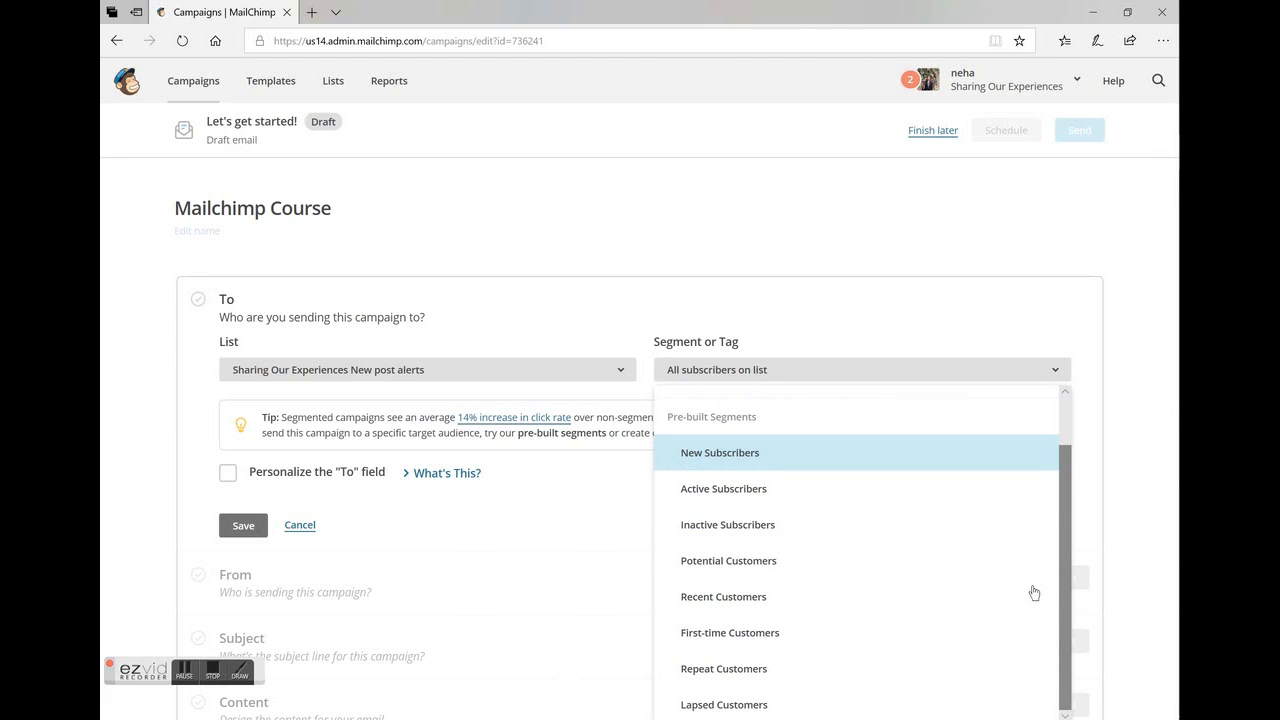
{"action": "left_click", "coordinate": [918, 336]}
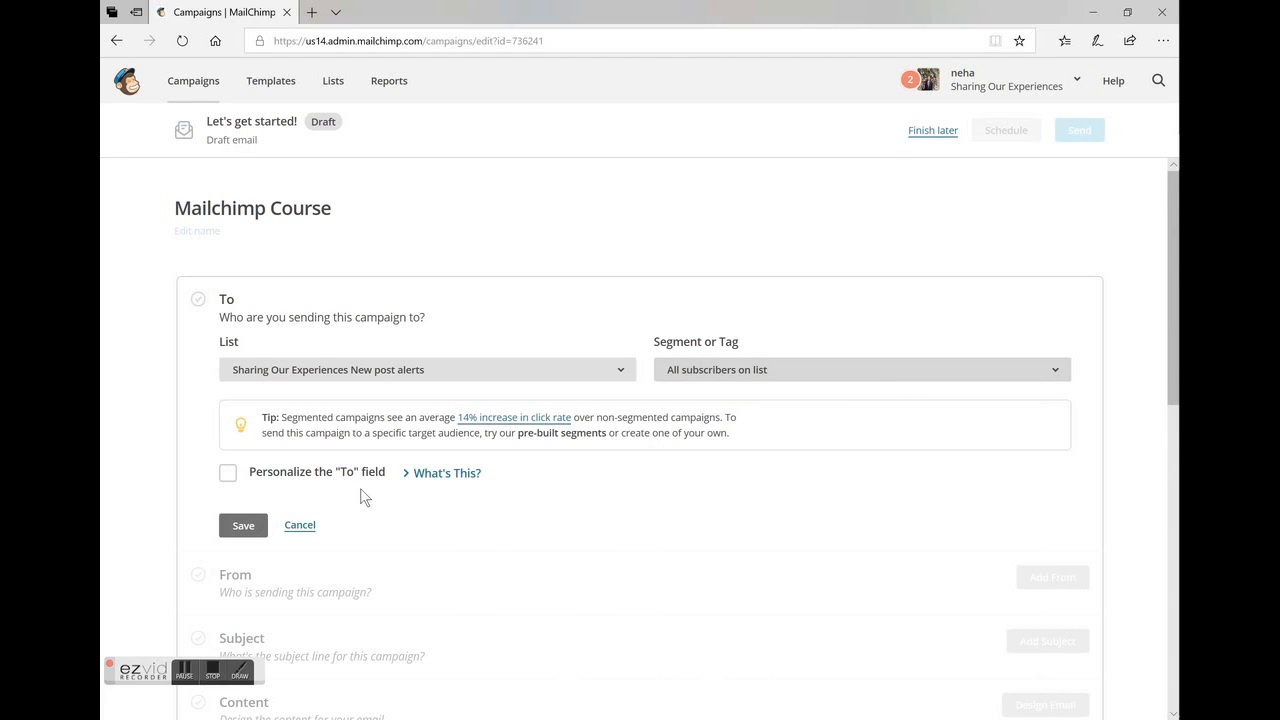
{"action": "left_click", "coordinate": [229, 476]}
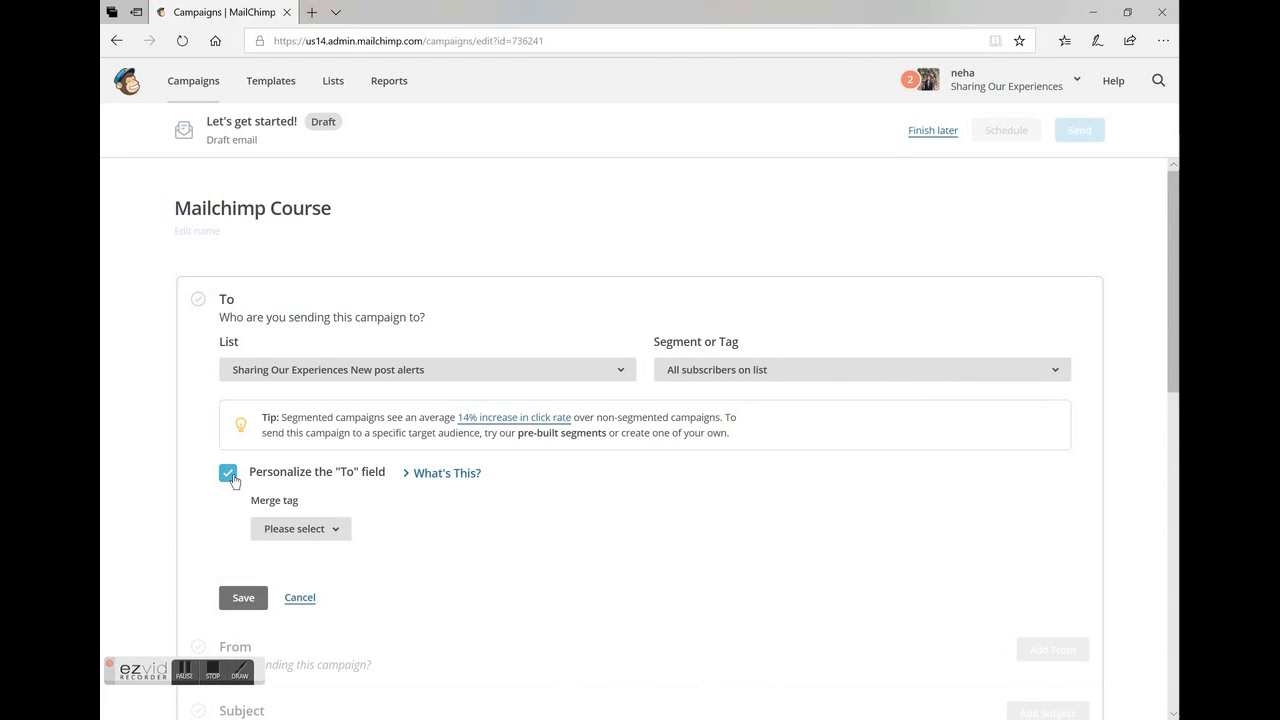
{"action": "left_click", "coordinate": [229, 476]}
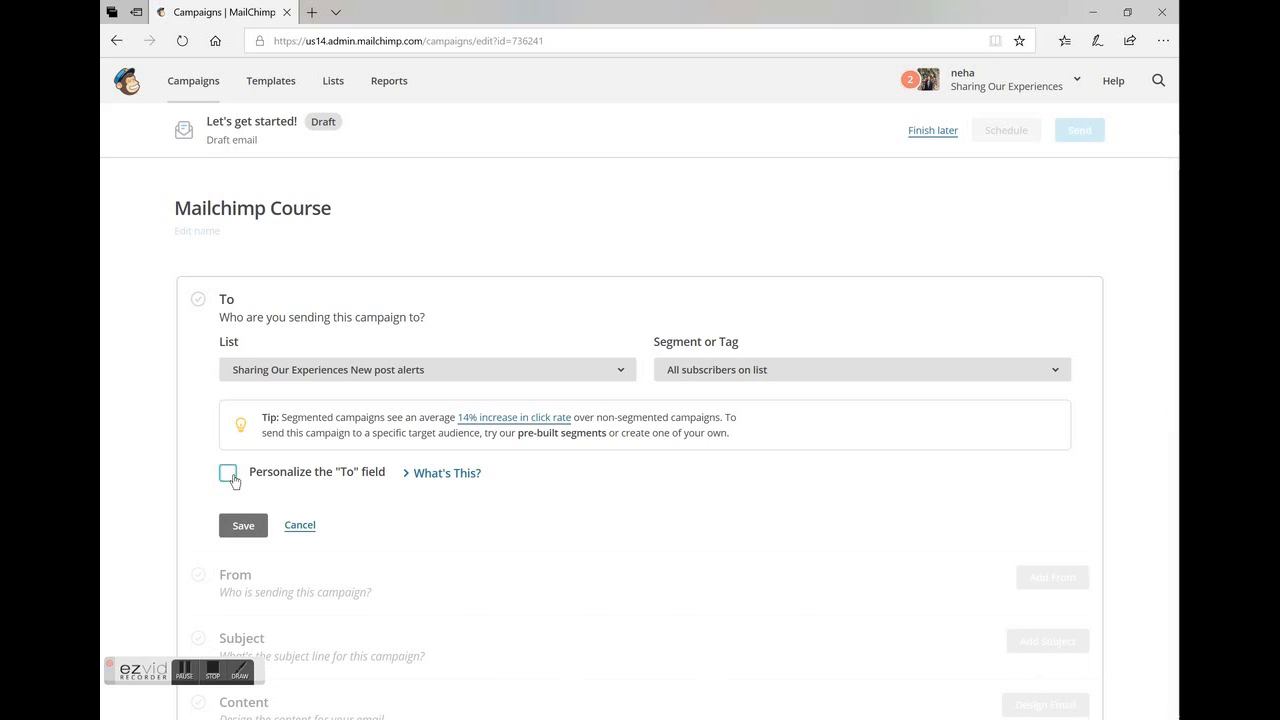
{"action": "left_click", "coordinate": [230, 478]}
{"action": "left_click", "coordinate": [312, 535]}
{"action": "left_click", "coordinate": [312, 535]}
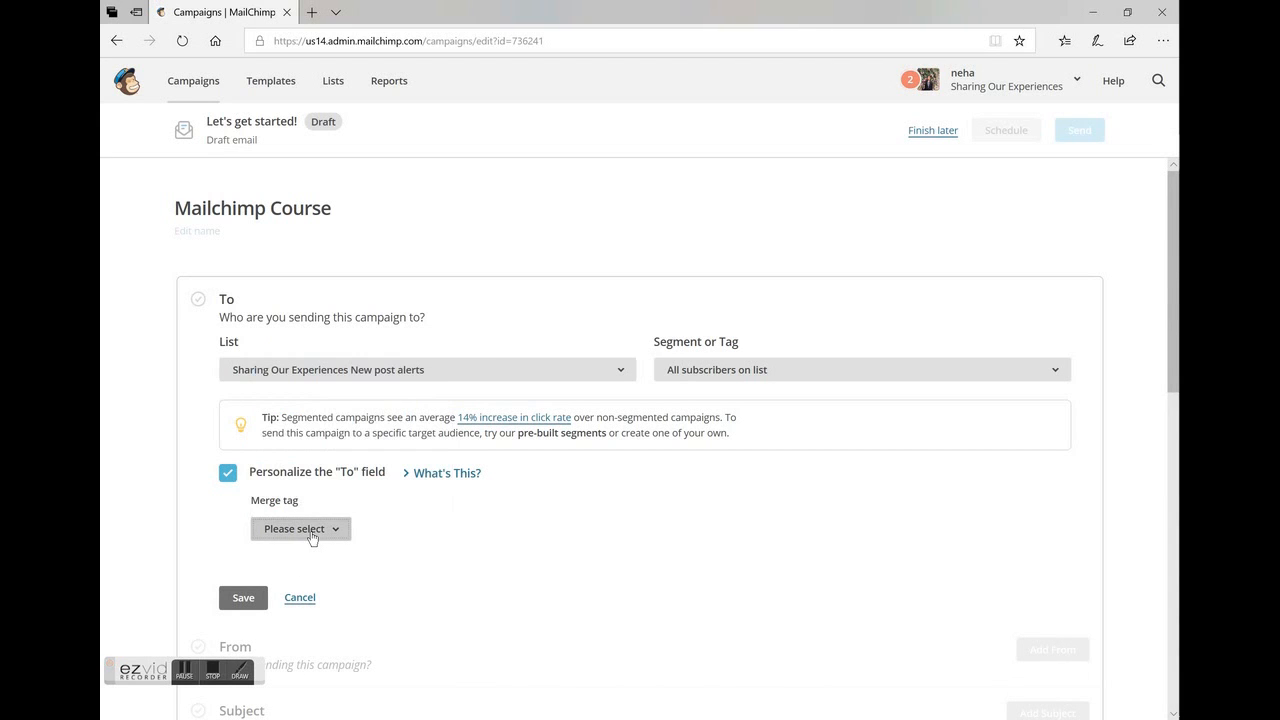
{"action": "left_click", "coordinate": [228, 475]}
Save the campaign's recipient settings.
{"action": "scroll", "coordinate": [640, 440], "scroll_direction": "down", "scroll_amount": 2}
{"action": "left_click", "coordinate": [243, 373]}
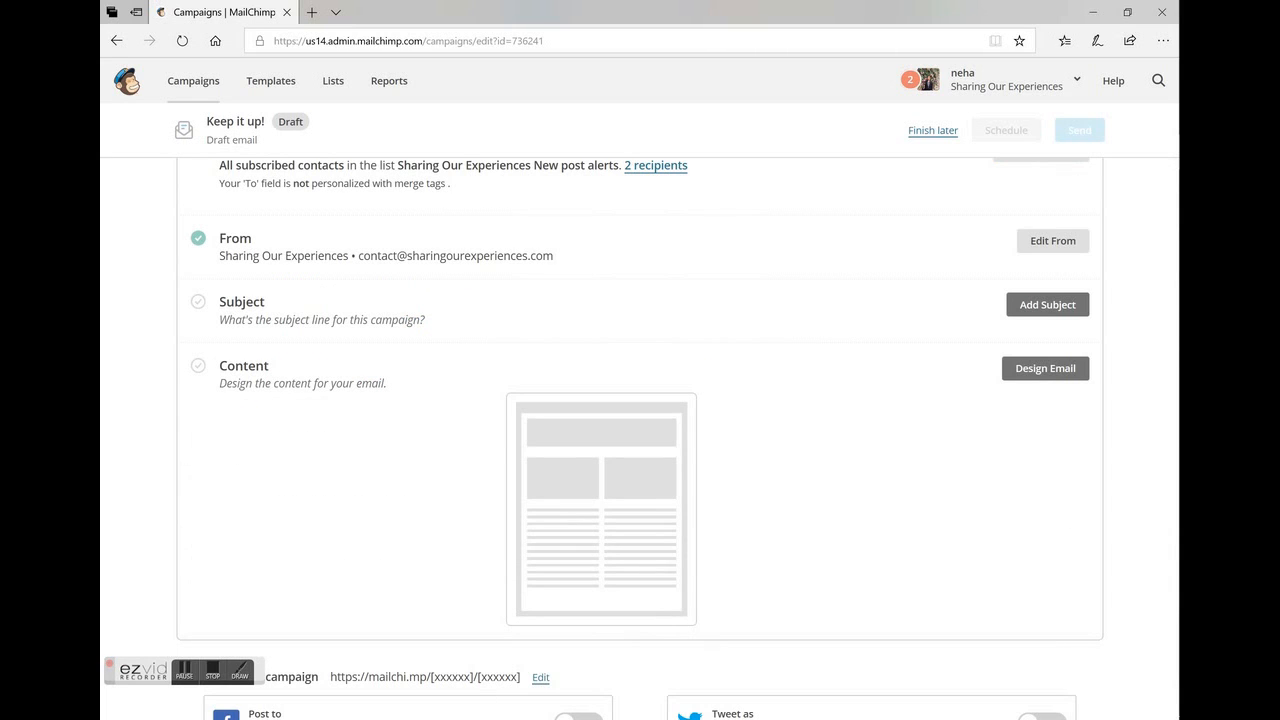
Change the From name to the sender's full name followed by "(Sharing Our Experiences)" and save it.
{"action": "left_click", "coordinate": [1053, 241]}
{"action": "left_click", "coordinate": [224, 316]}
{"action": "type", "text": "Neha Gupta (Sharing Our Experiences"}
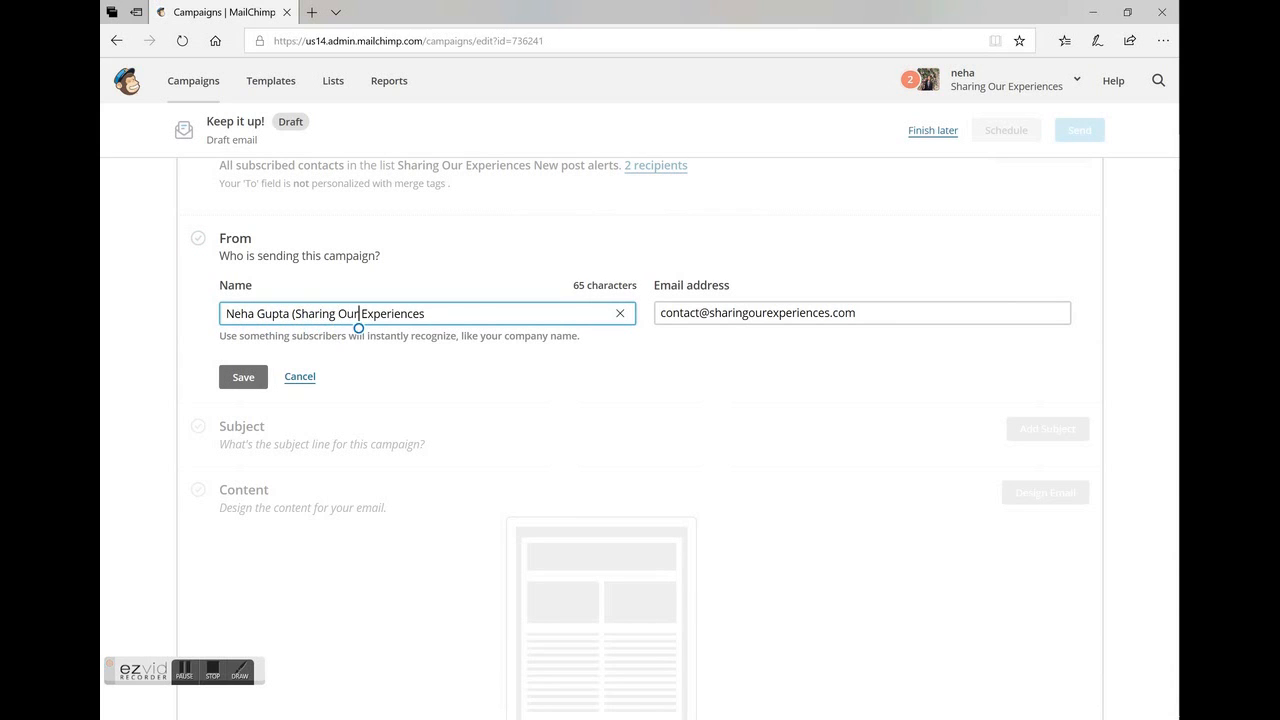
{"action": "left_click", "coordinate": [424, 324]}
{"action": "type", "text": ")"}
{"action": "key", "text": "Return"}
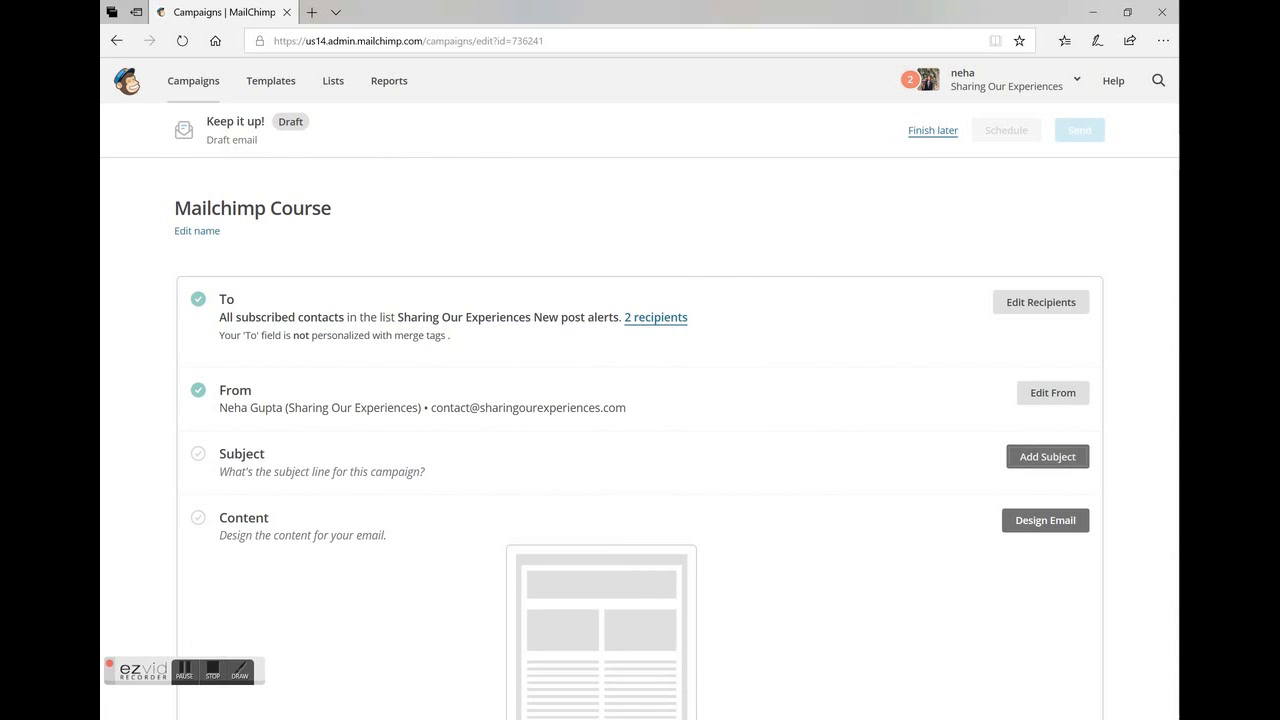
Add the subject line "A free gift for you :-)" with the preview text "Don't miss this" and save both.
{"action": "left_click", "coordinate": [1047, 457]}
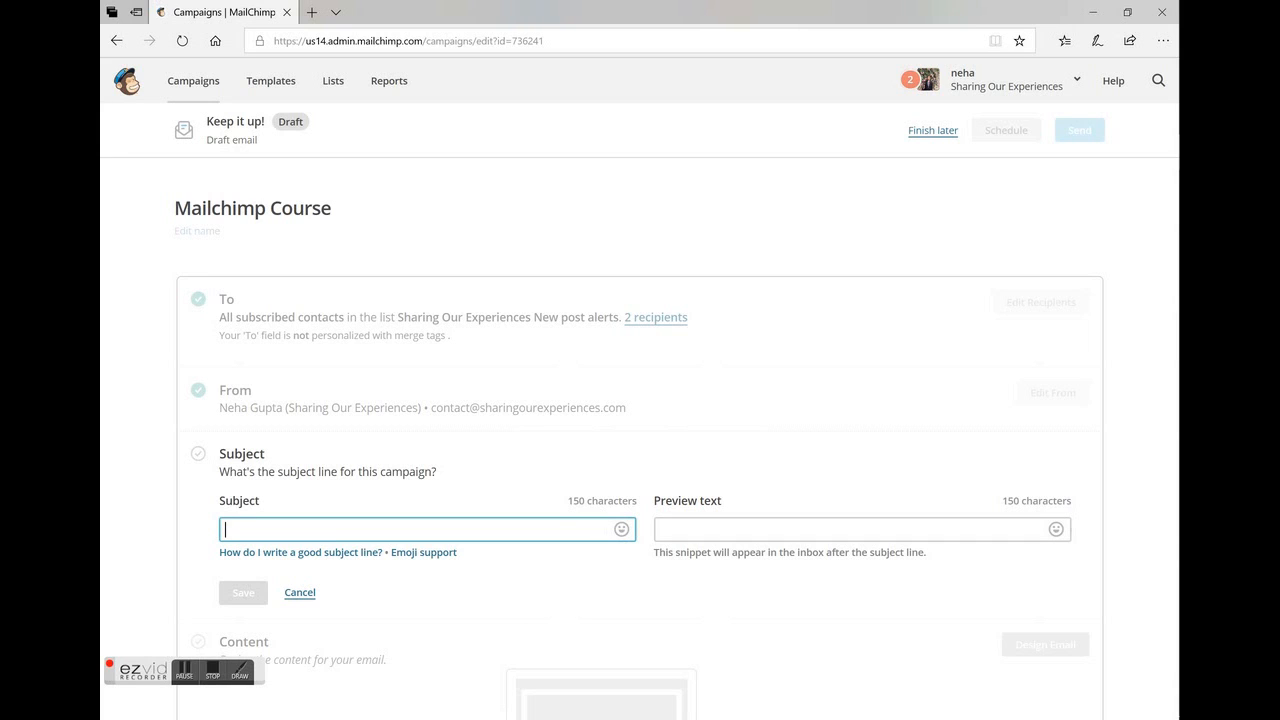
{"action": "type", "text": "A free g"}
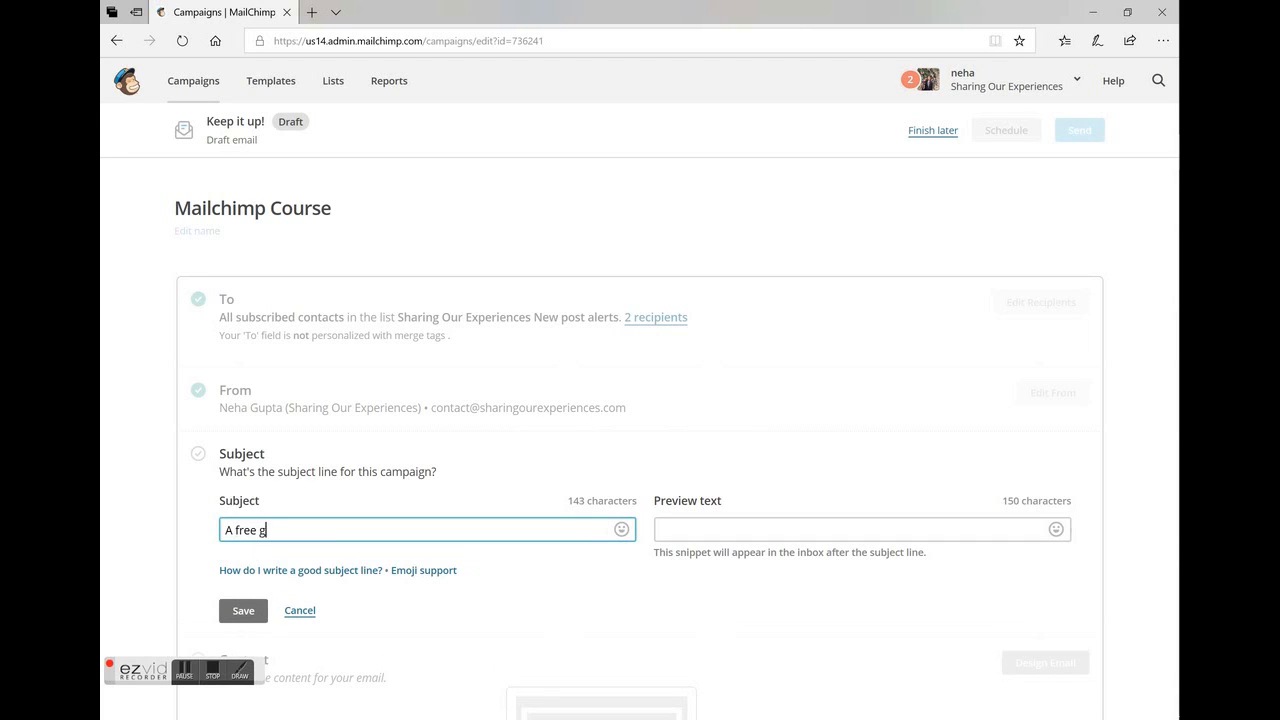
{"action": "type", "text": "ift for you :-)"}
{"action": "key", "text": "Tab"}
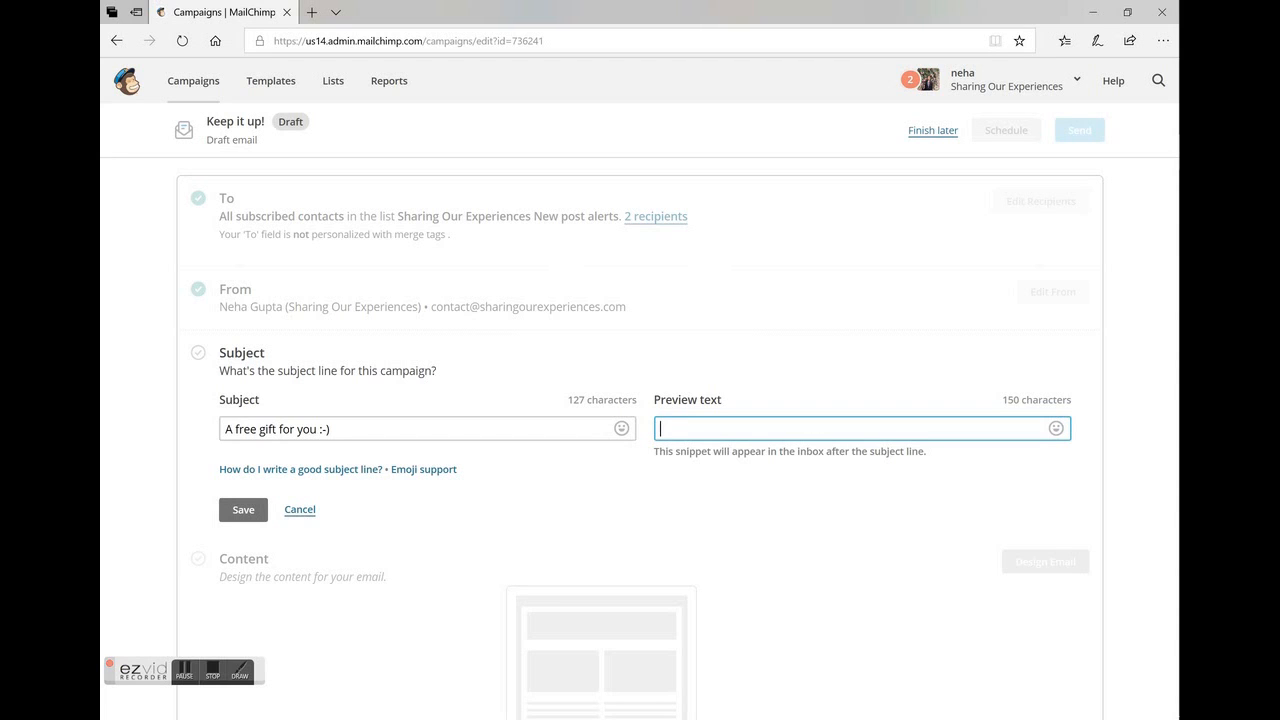
{"action": "type", "text": "Don't miss this"}
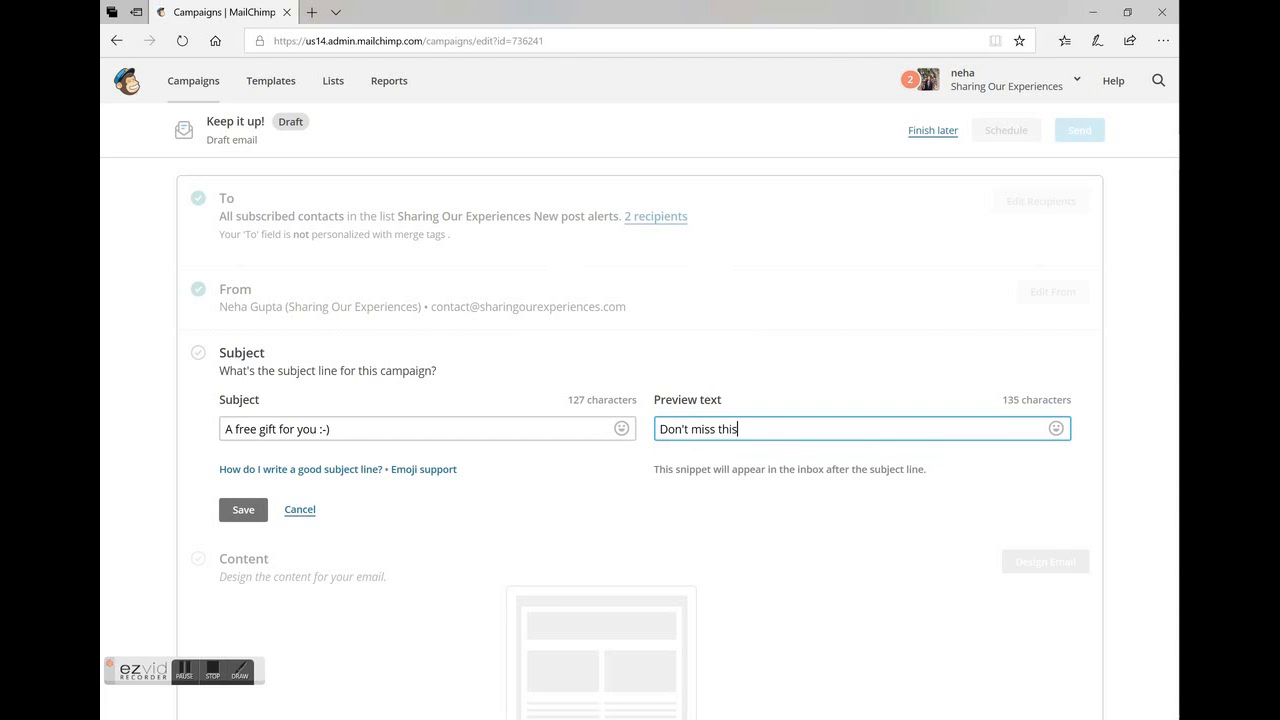
{"action": "key", "text": "Tab"}
{"action": "key", "text": "Return"}
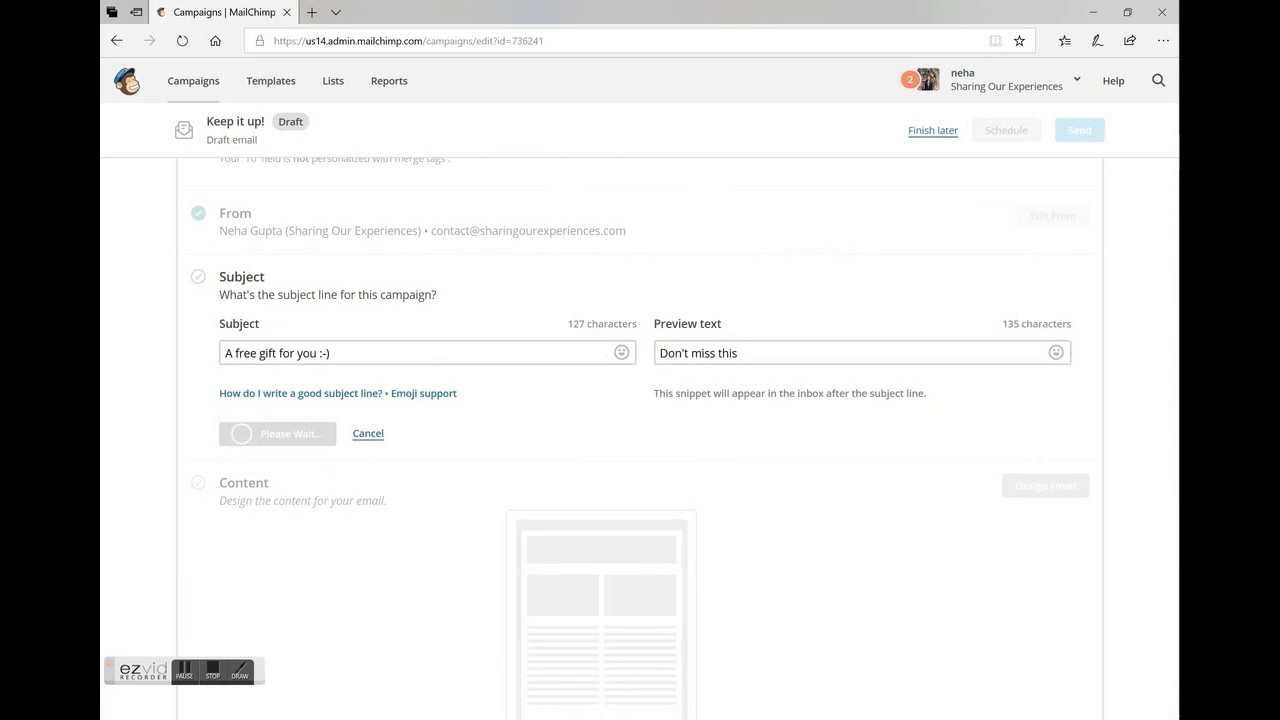
Start designing the email content and look over the featured and basic template layouts.
{"action": "scroll", "coordinate": [640, 430], "scroll_direction": "down", "scroll_amount": 1}
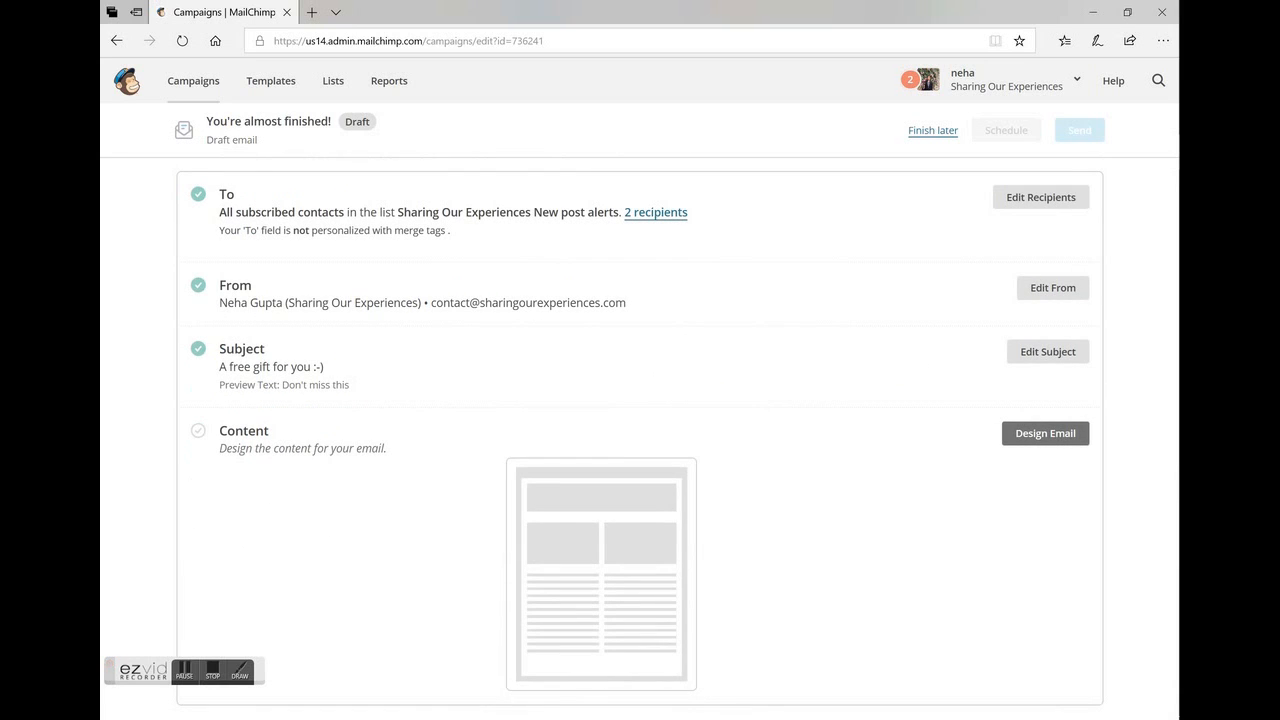
{"action": "left_click", "coordinate": [1045, 433]}
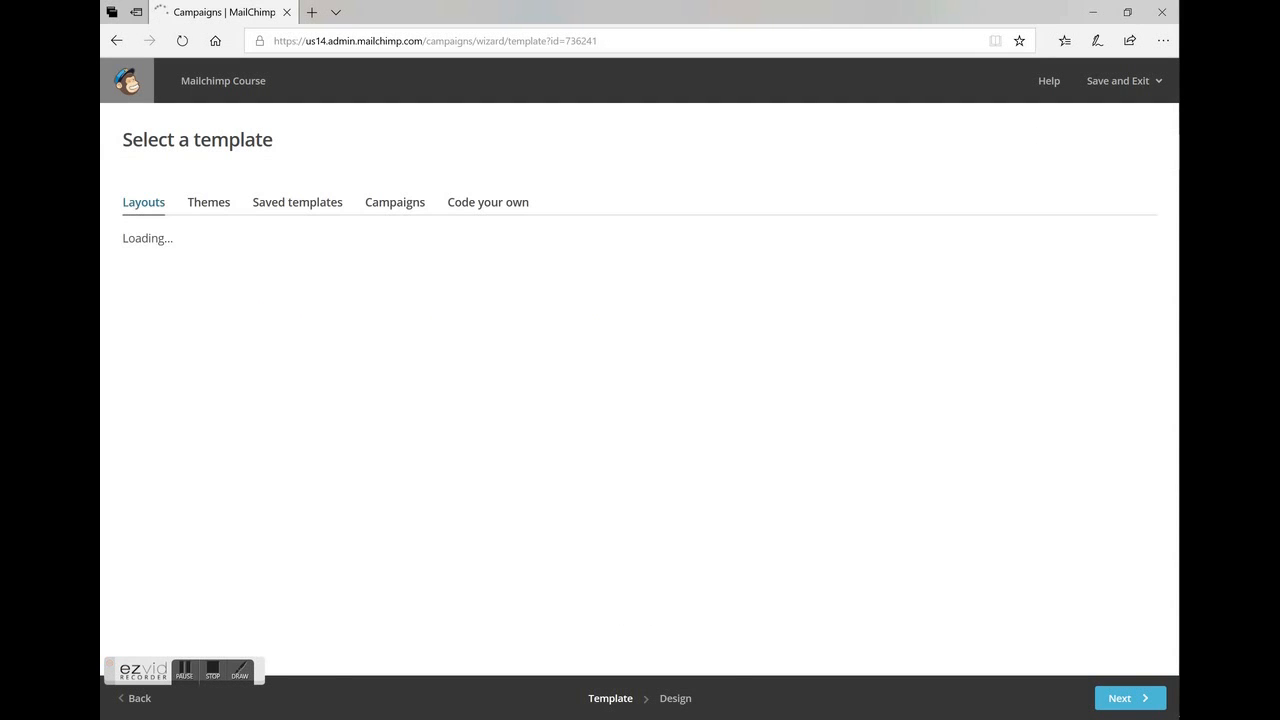
{"action": "scroll", "coordinate": [900, 580], "scroll_direction": "down", "scroll_amount": 1}
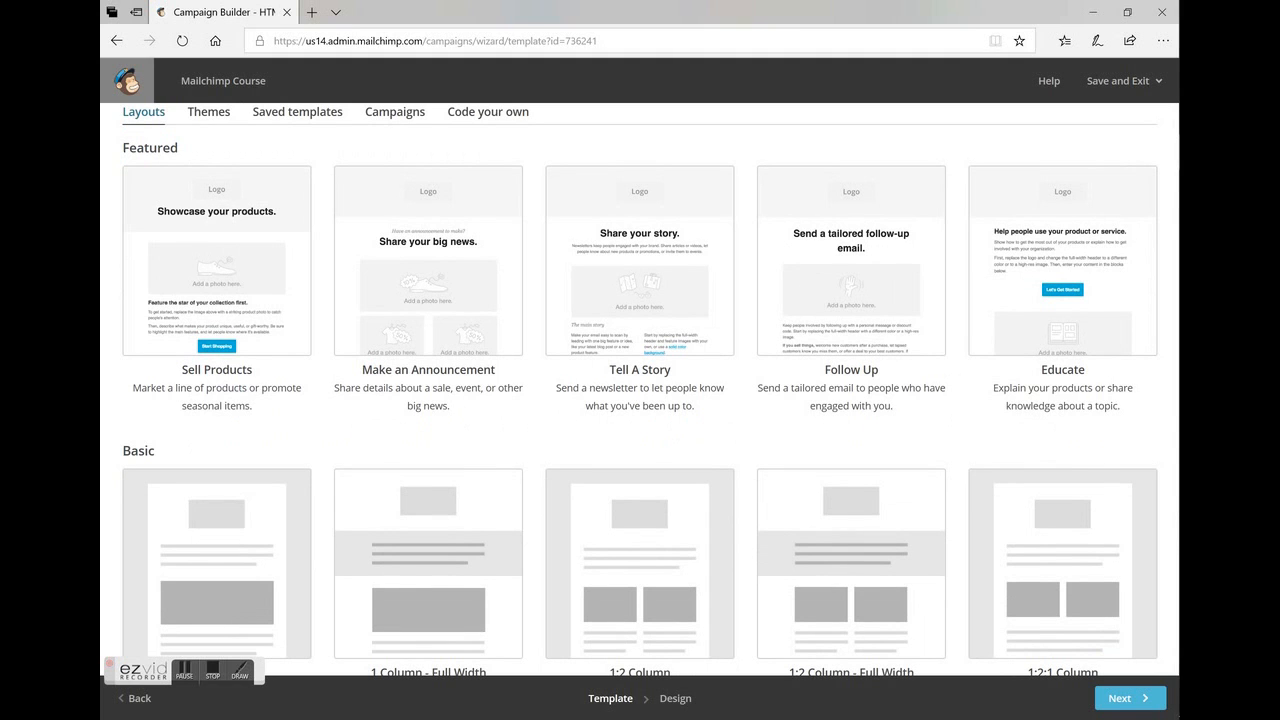
{"action": "scroll", "coordinate": [640, 390], "scroll_direction": "down", "scroll_amount": 2}
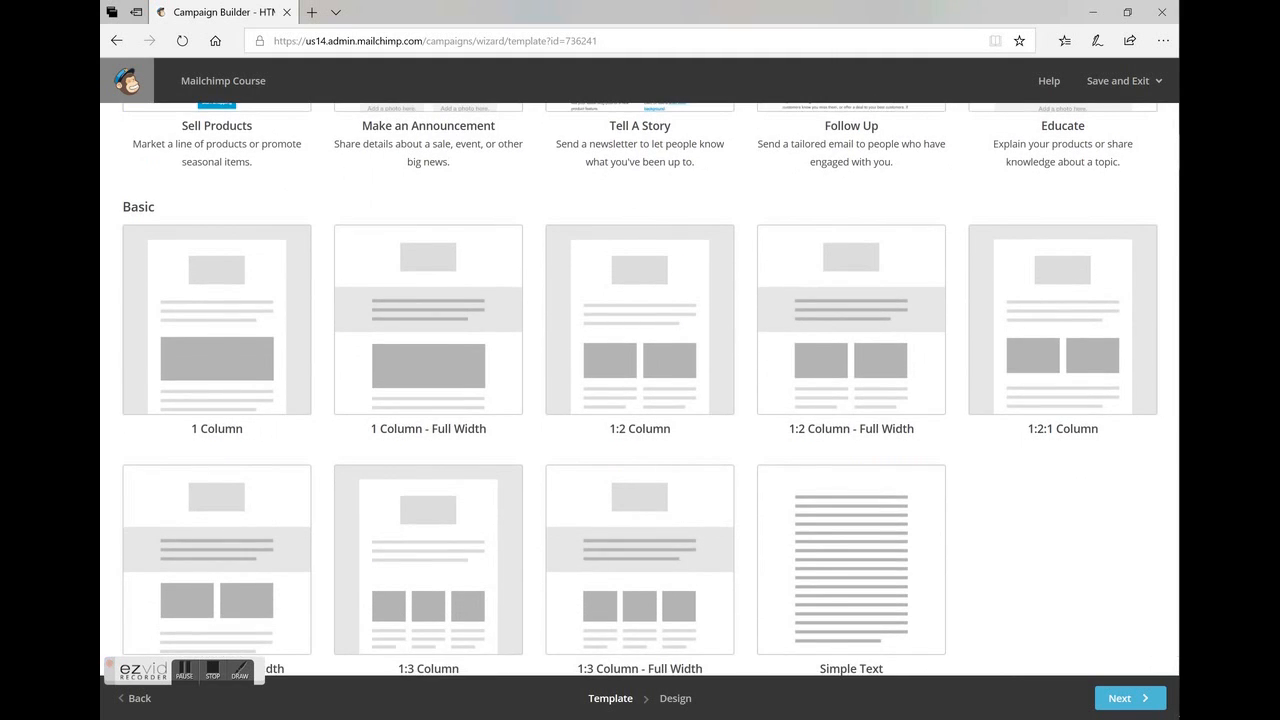
{"action": "scroll", "coordinate": [640, 390], "scroll_direction": "up", "scroll_amount": 4}
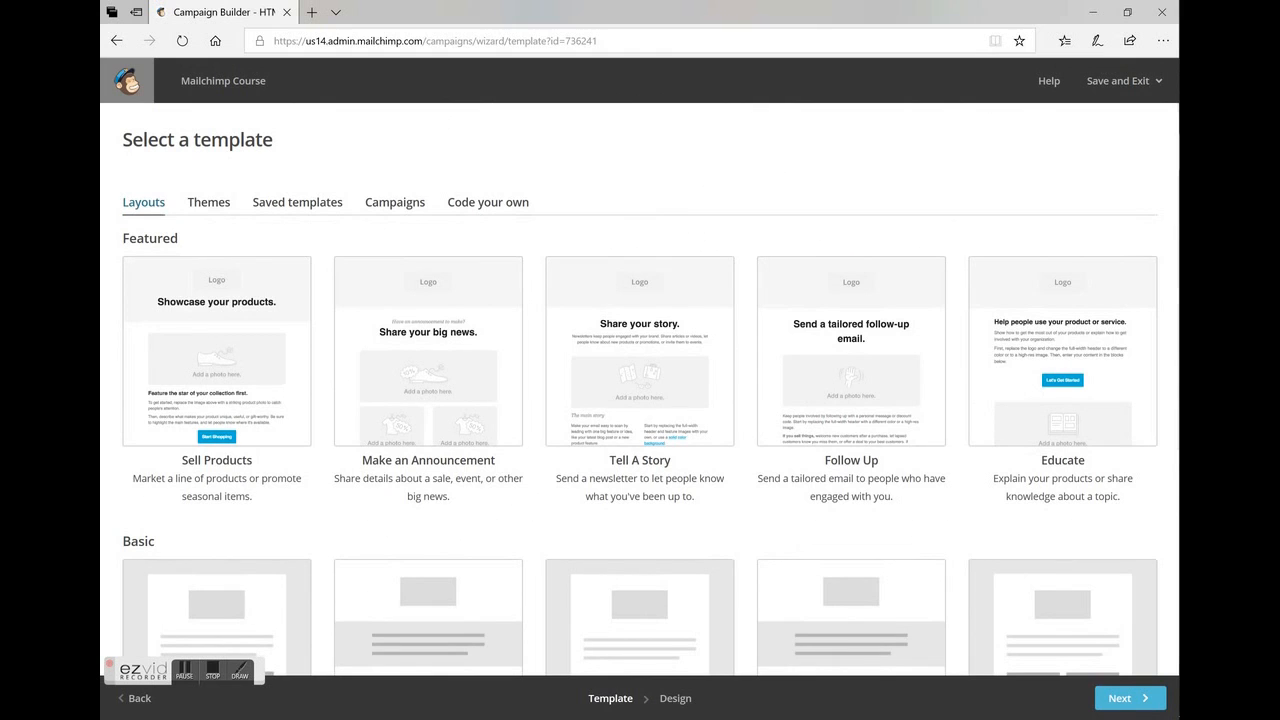
Look through the available themes, saved templates and sent campaigns, and review the featured and basic layouts again.
{"action": "left_click", "coordinate": [209, 202]}
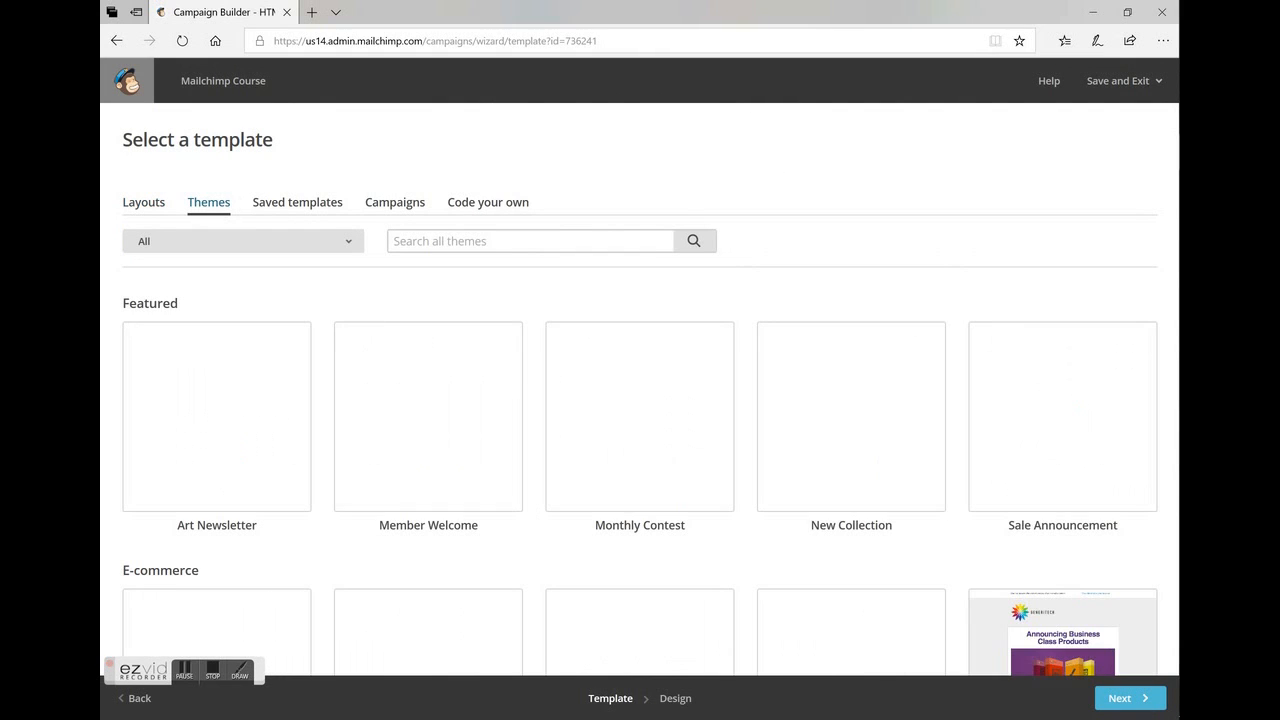
{"action": "scroll", "coordinate": [640, 300], "scroll_direction": "down", "scroll_amount": 6}
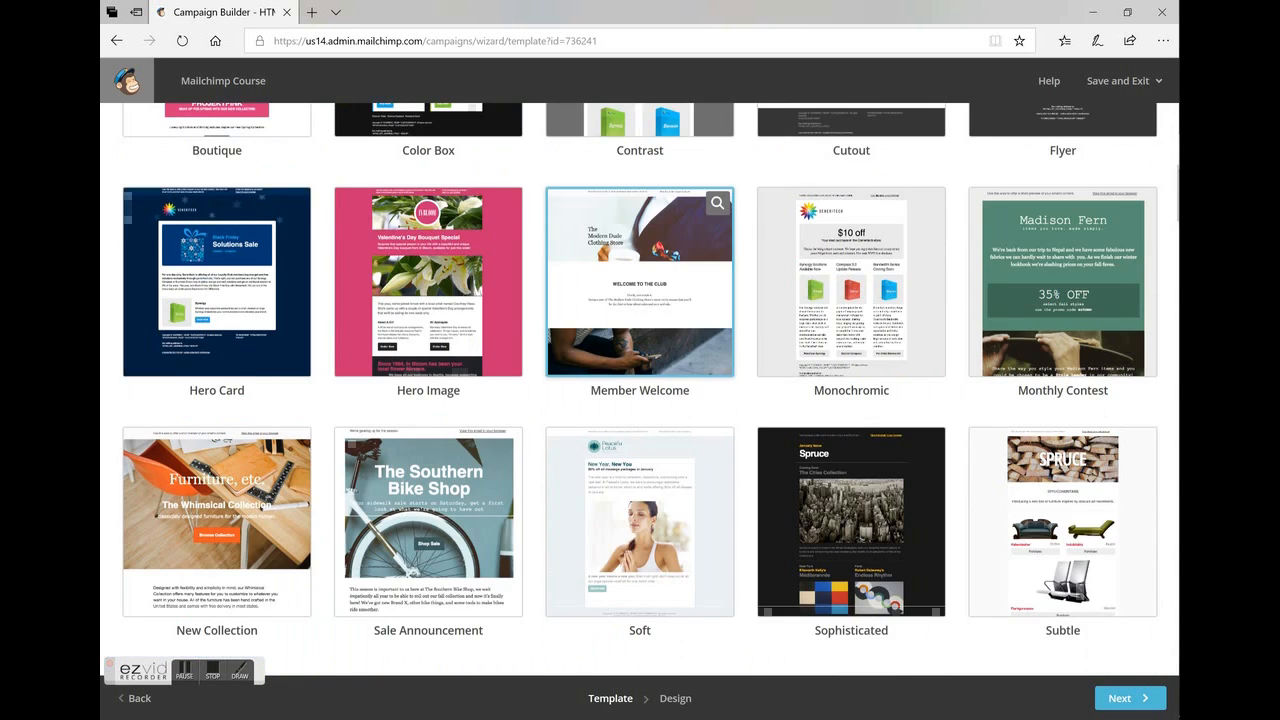
{"action": "scroll", "coordinate": [514, 460], "scroll_direction": "down", "scroll_amount": 2}
{"action": "scroll", "coordinate": [514, 460], "scroll_direction": "up", "scroll_amount": 8}
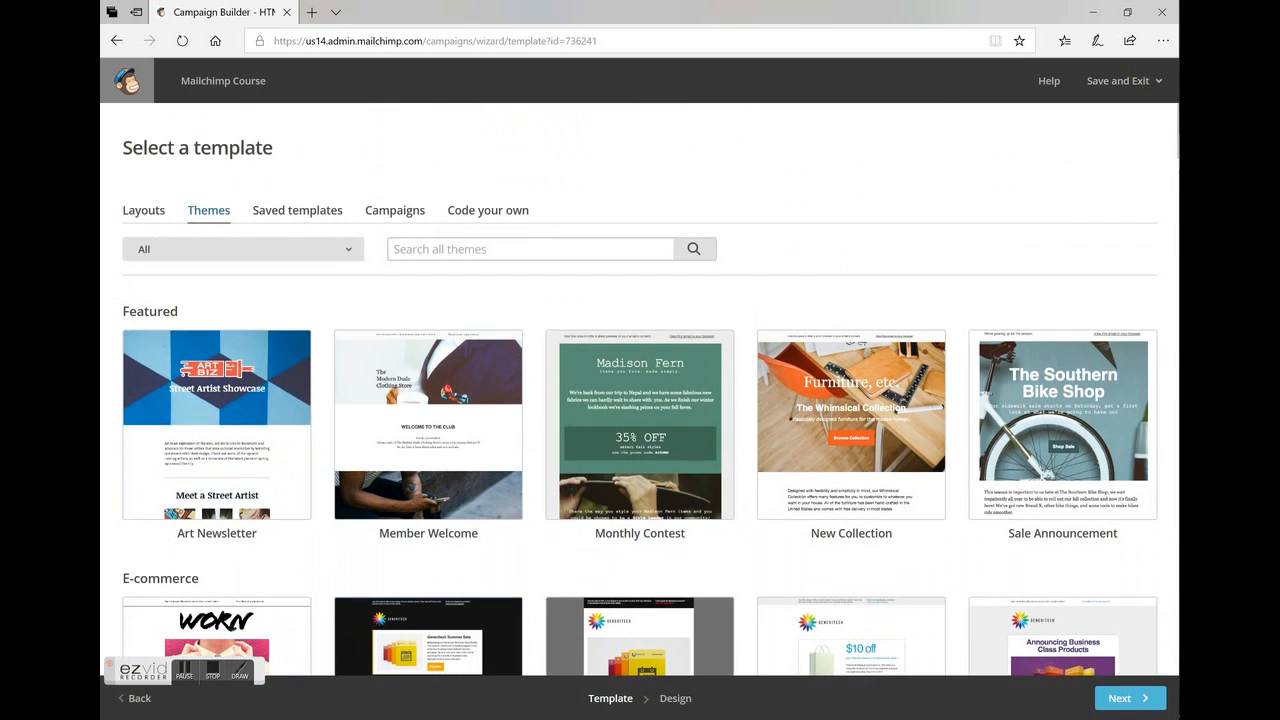
{"action": "left_click", "coordinate": [297, 203]}
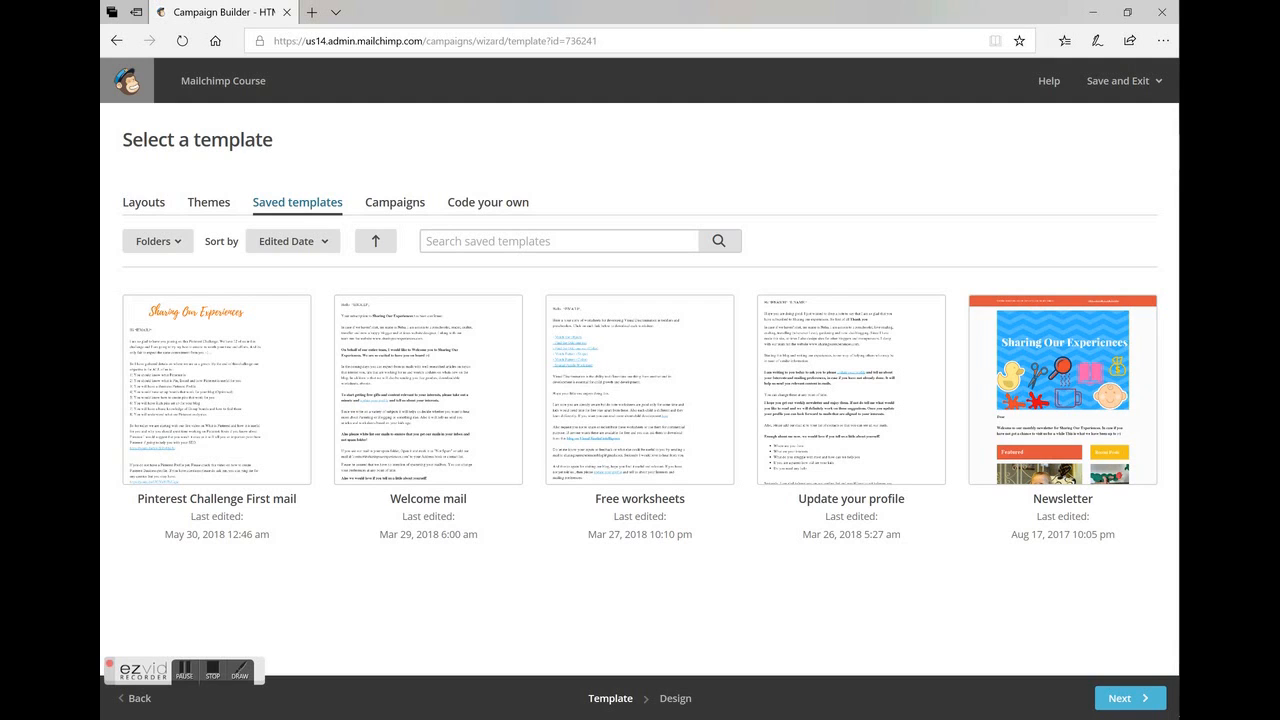
{"action": "left_click", "coordinate": [395, 203]}
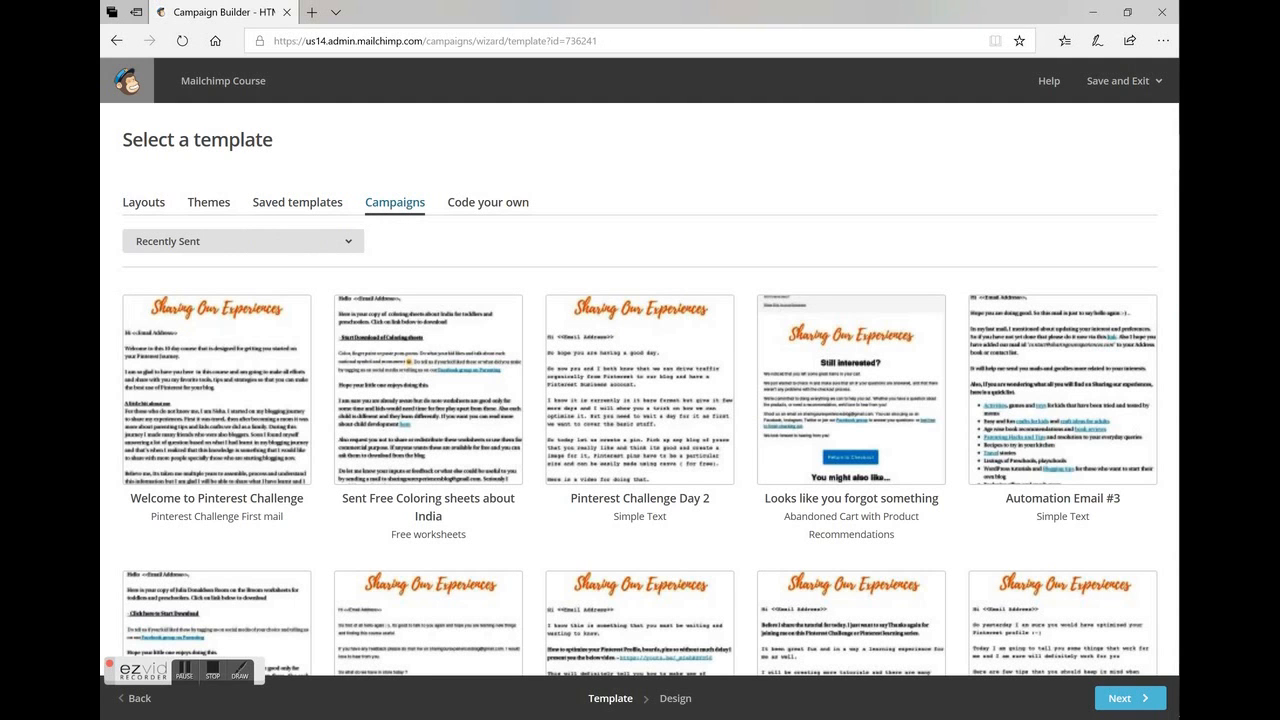
{"action": "left_click", "coordinate": [143, 203]}
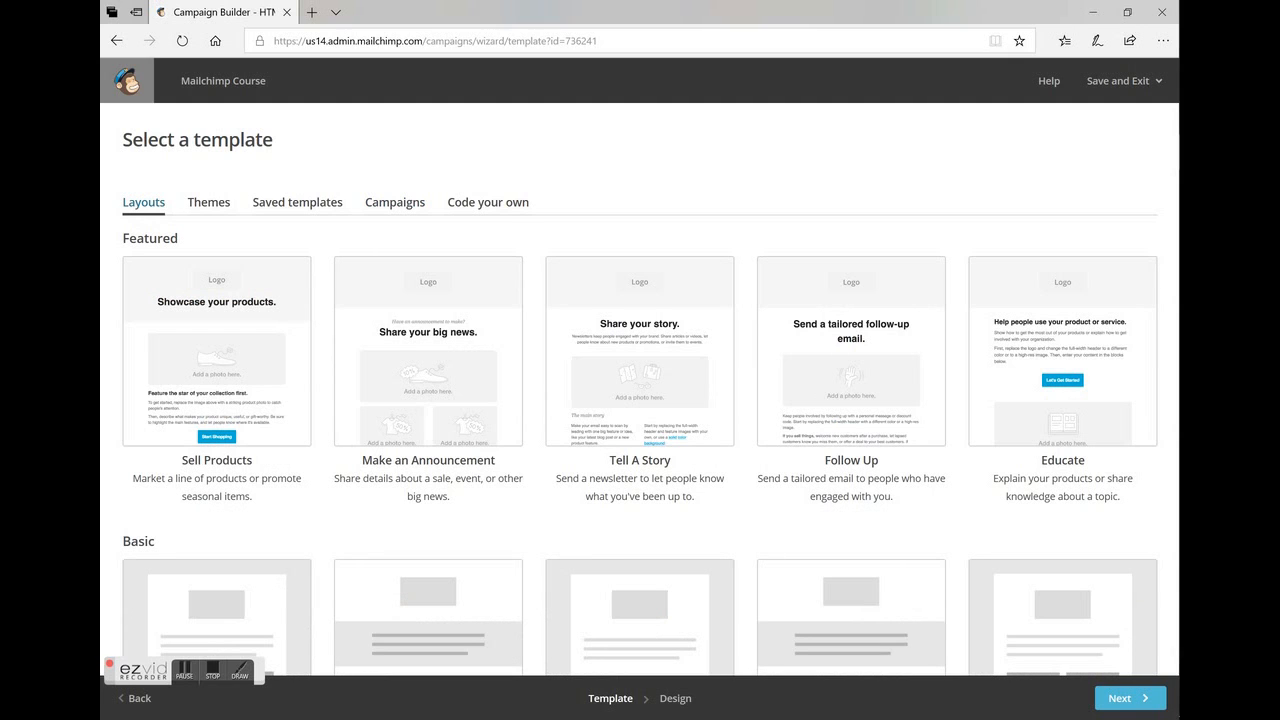
{"action": "double_click", "coordinate": [1008, 478]}
{"action": "scroll", "coordinate": [640, 400], "scroll_direction": "down", "scroll_amount": 4}
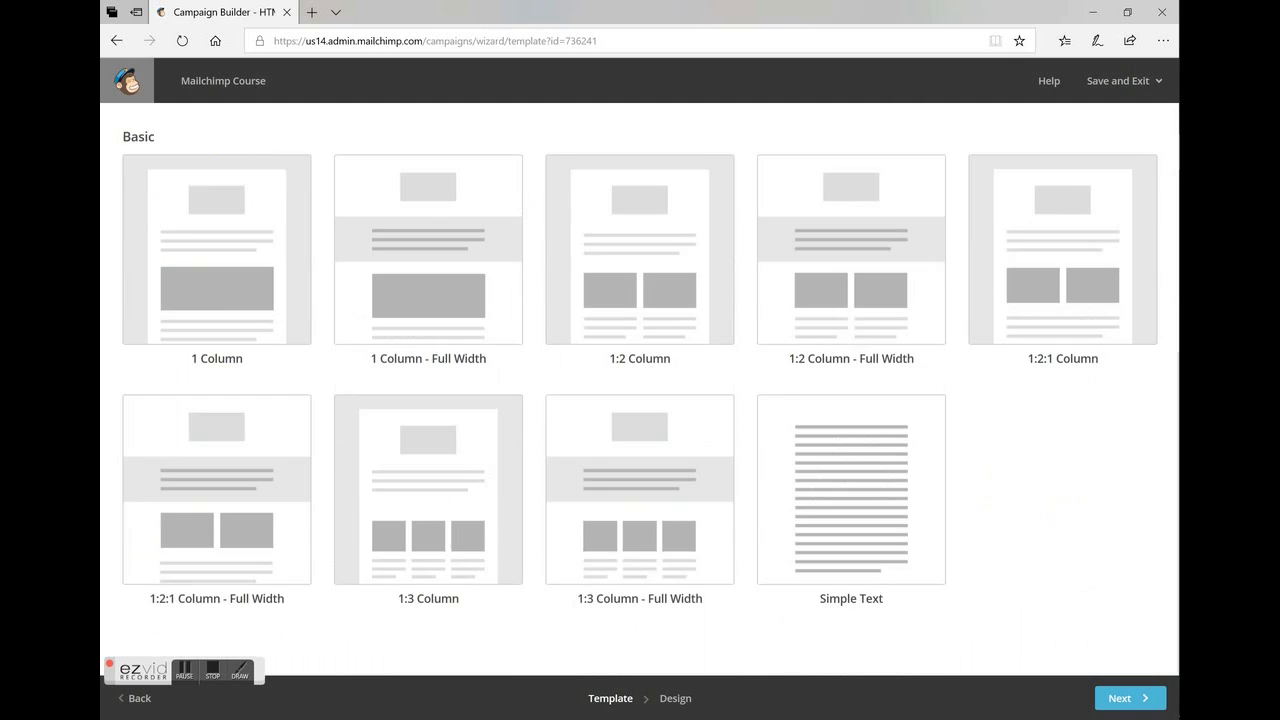
{"action": "scroll", "coordinate": [640, 400], "scroll_direction": "up", "scroll_amount": 1}
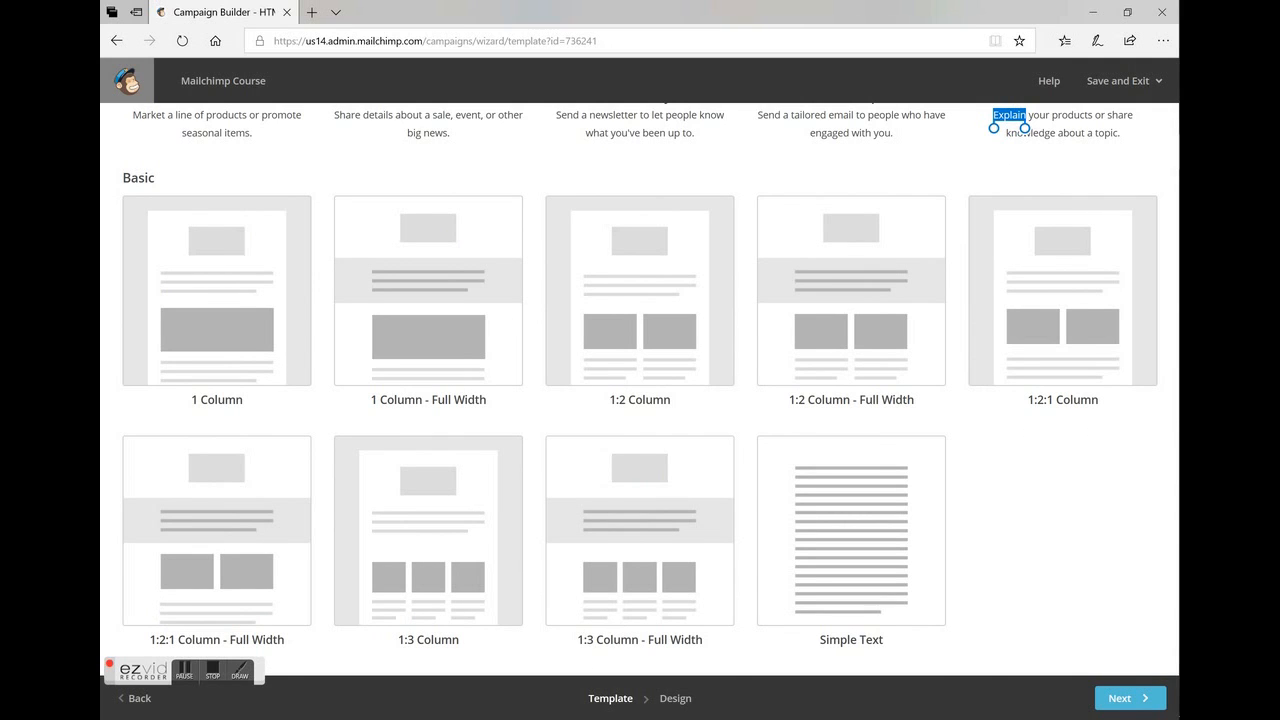
{"action": "scroll", "coordinate": [640, 400], "scroll_direction": "up", "scroll_amount": 4}
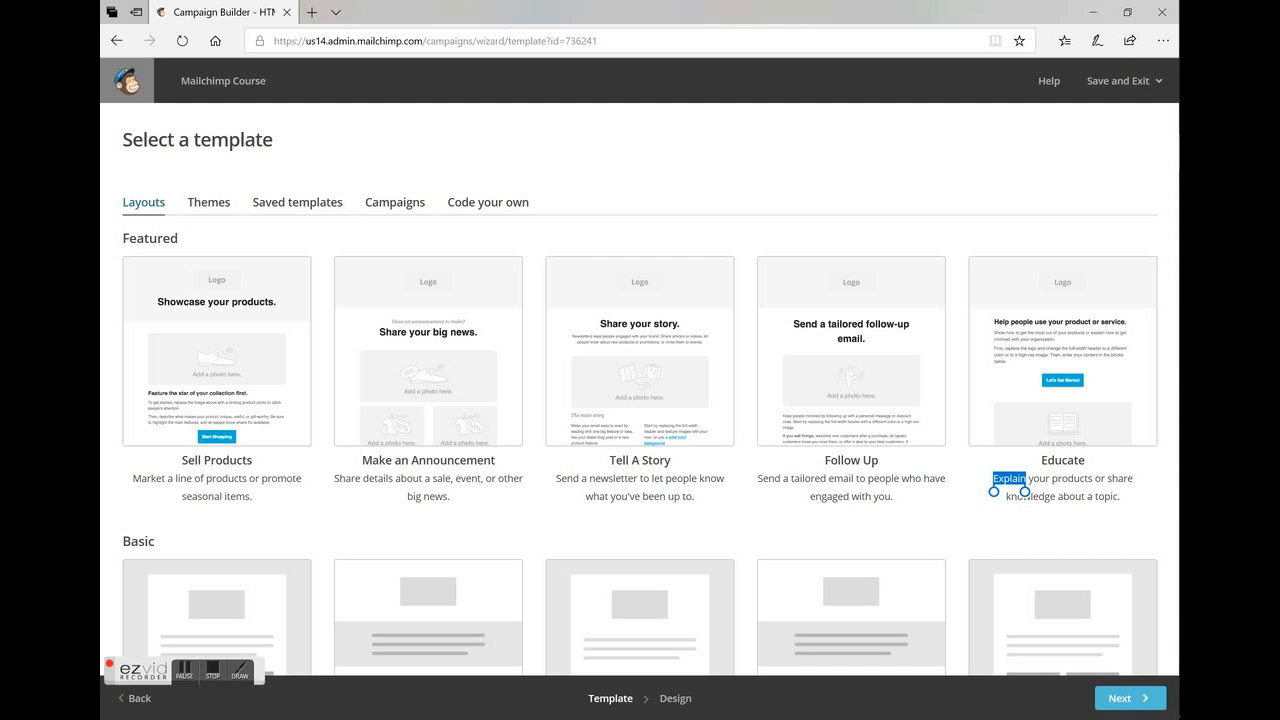
Choose the recently sent campaign "Welcome to Pinterest Challenge" as the template for the email.
{"action": "left_click", "coordinate": [297, 202]}
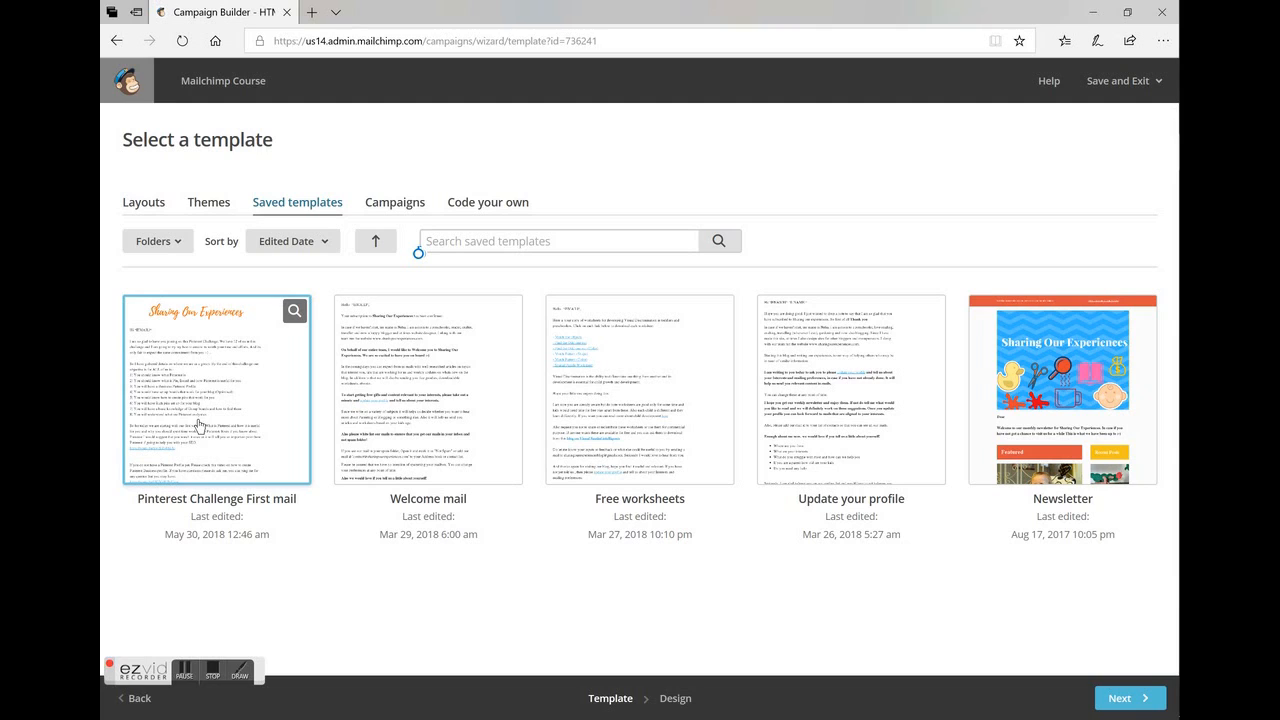
{"action": "left_click", "coordinate": [1125, 698]}
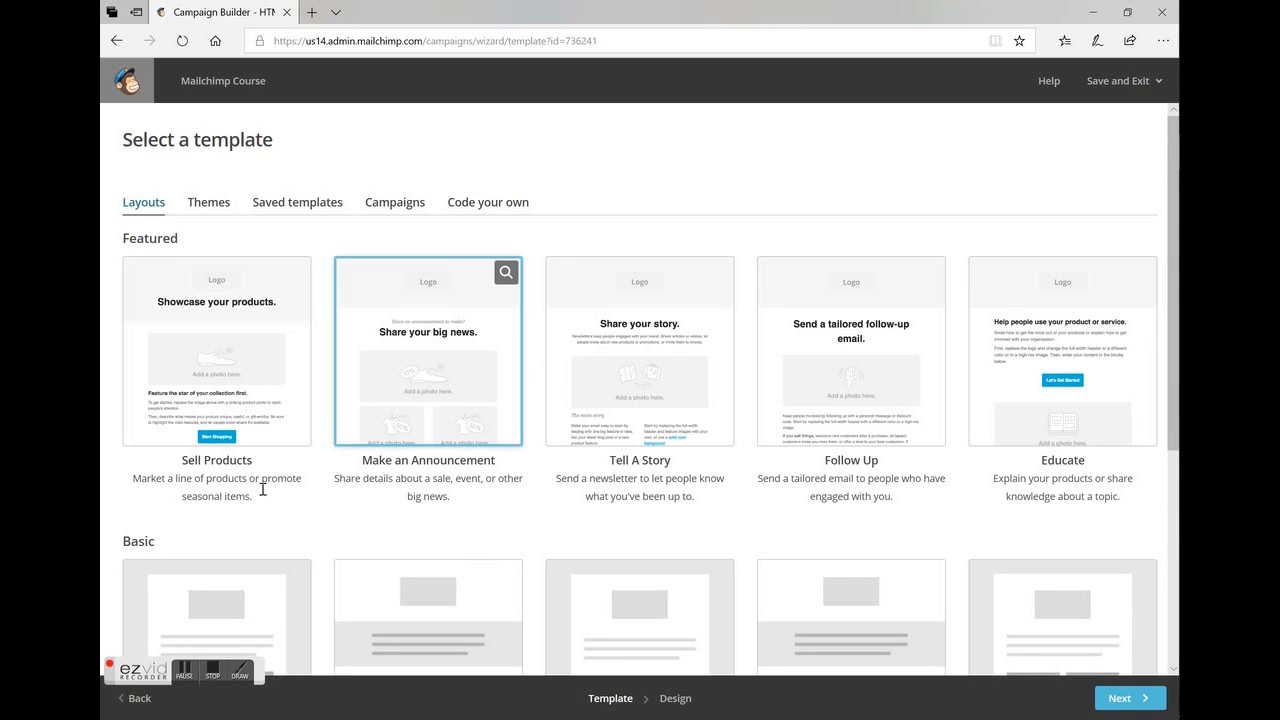
{"action": "left_click", "coordinate": [391, 216]}
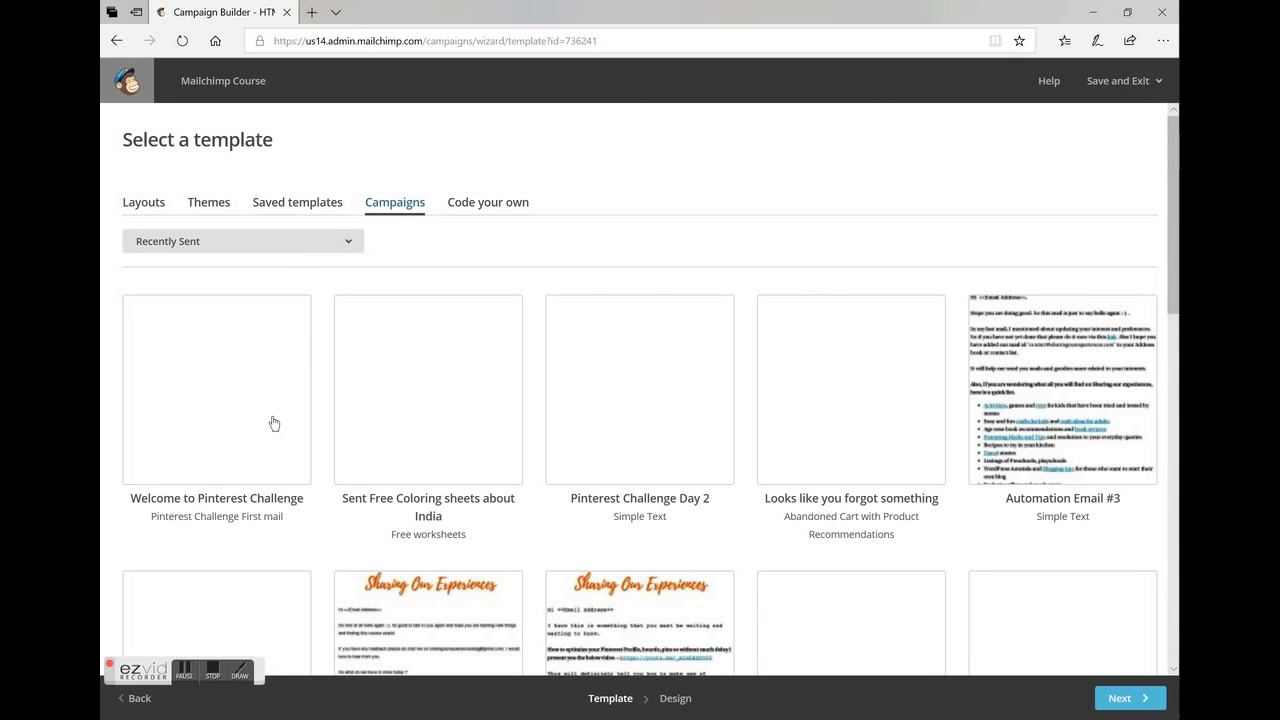
{"action": "left_click", "coordinate": [265, 420]}
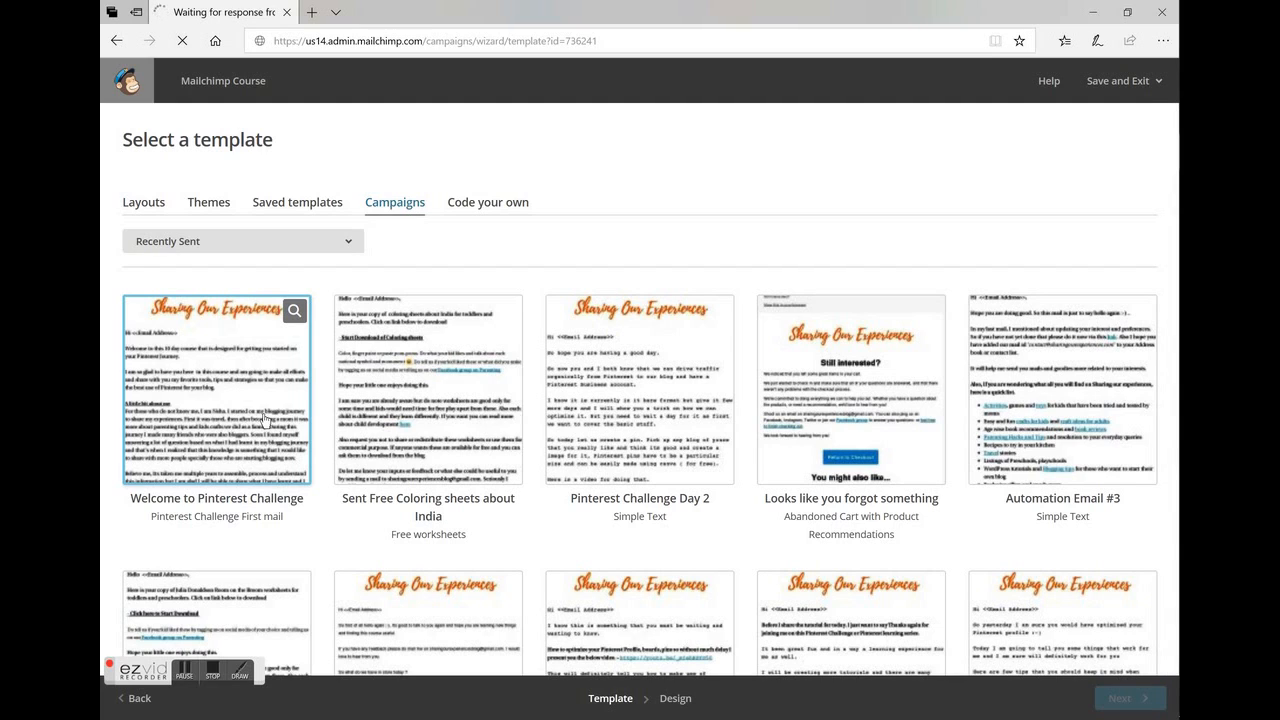
Open the email's main text block, starting with the greeting, for editing.
{"action": "left_click", "coordinate": [172, 393]}
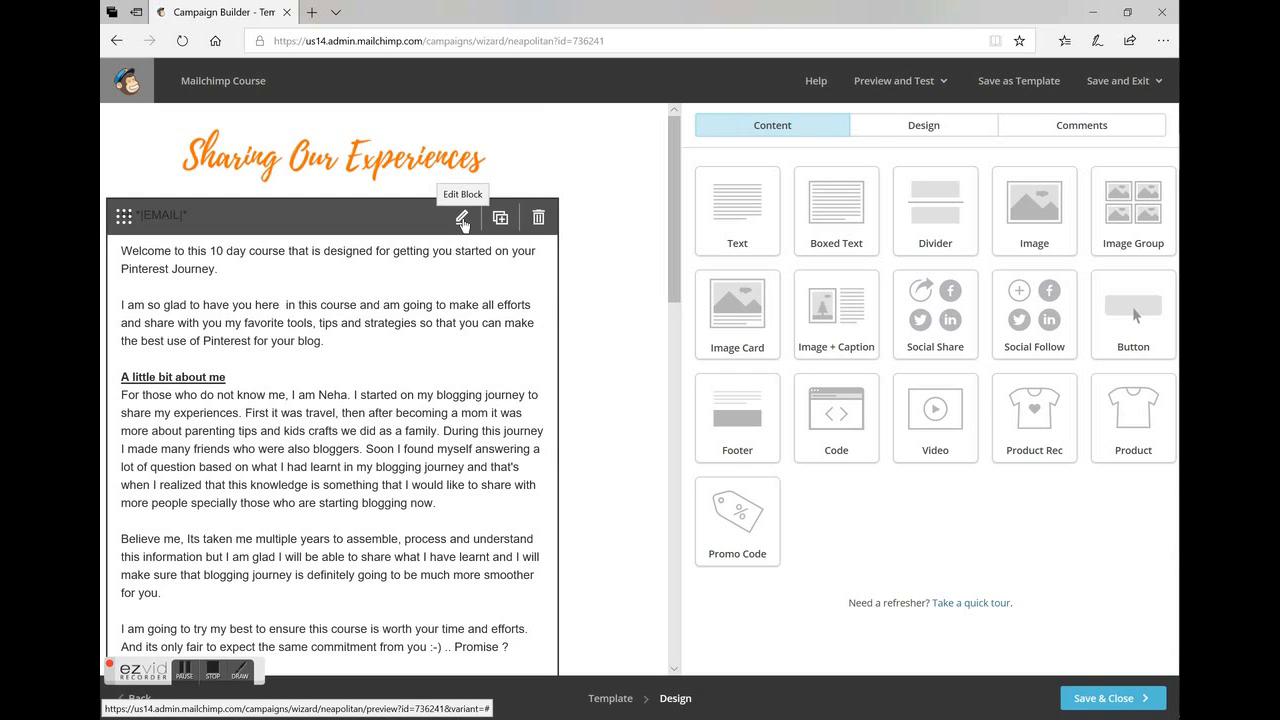
{"action": "left_click", "coordinate": [462, 220]}
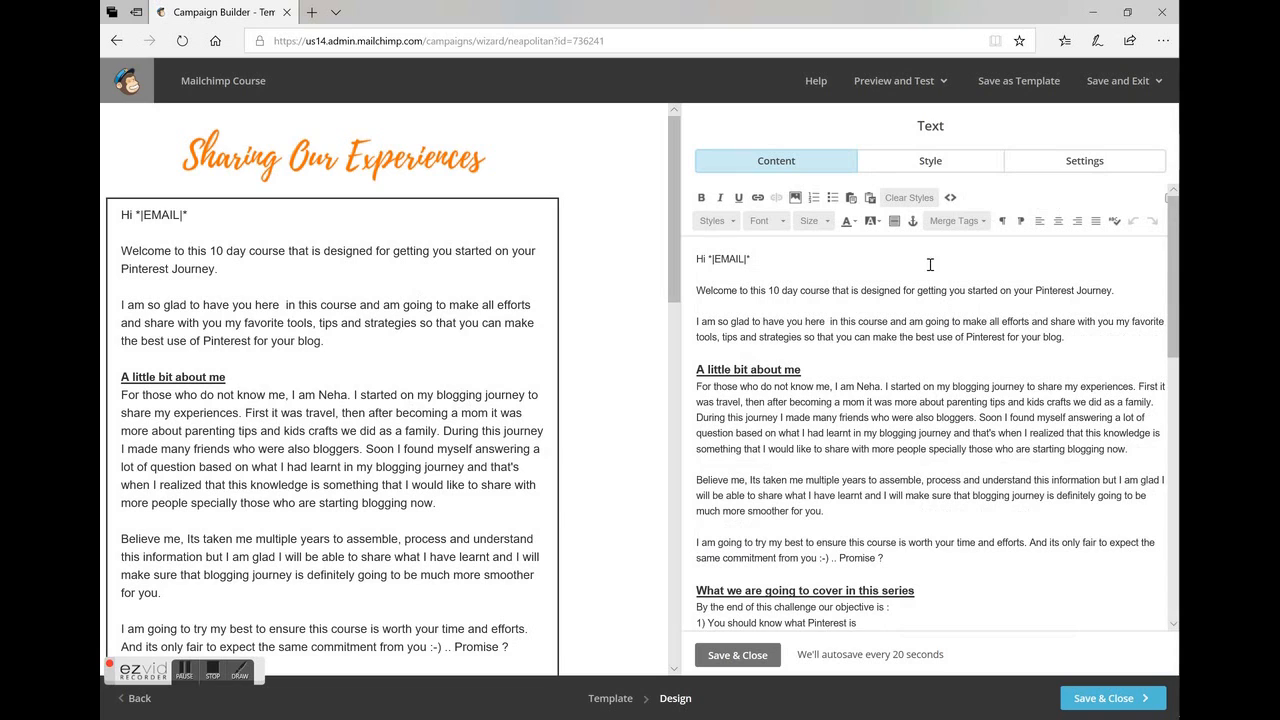
{"action": "left_click_drag", "start_coordinate": [704, 259], "coordinate": [760, 263]}
{"action": "left_click", "coordinate": [790, 256]}
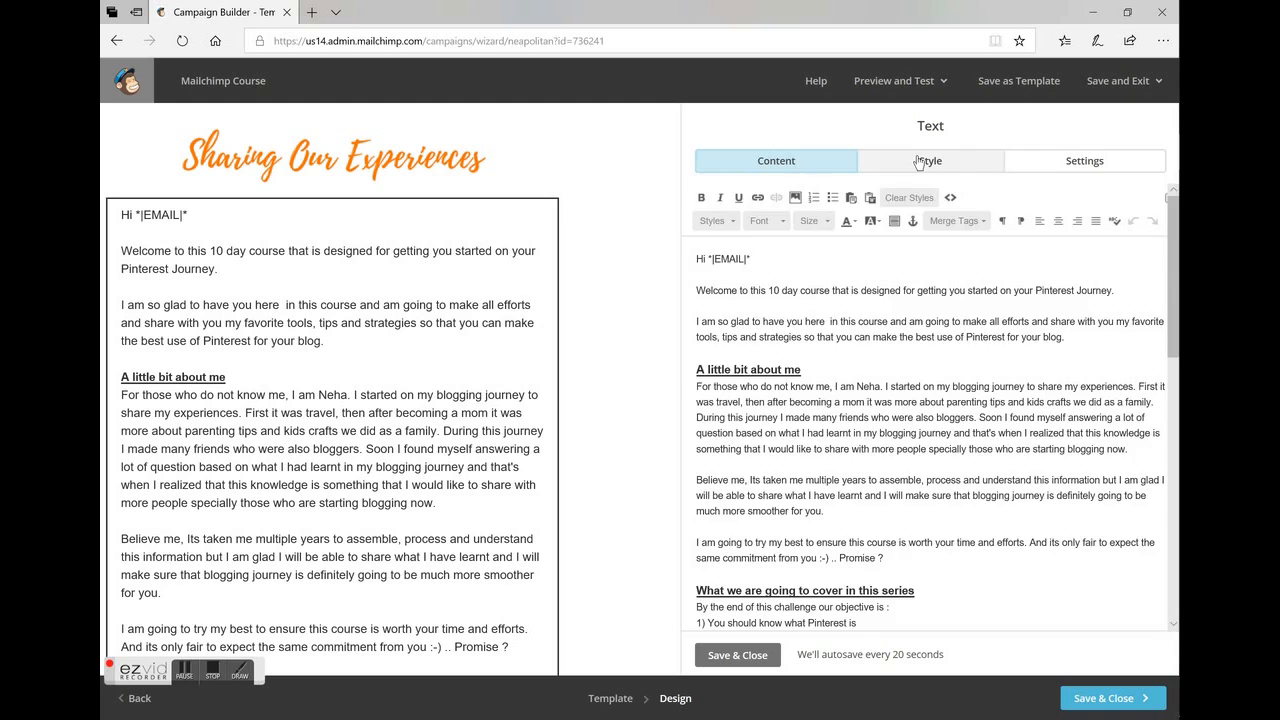
Look over the text block's style and column settings, return to its content and read through the email preview.
{"action": "left_click", "coordinate": [919, 162]}
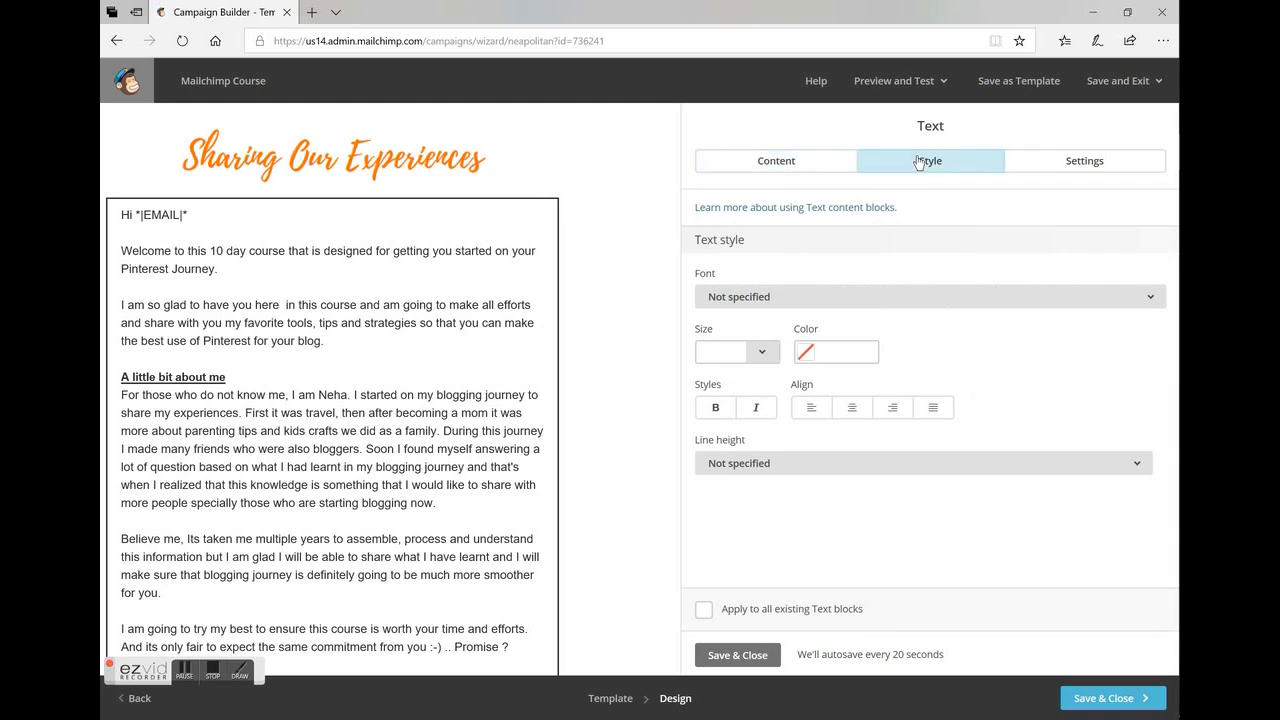
{"action": "left_click", "coordinate": [1080, 167]}
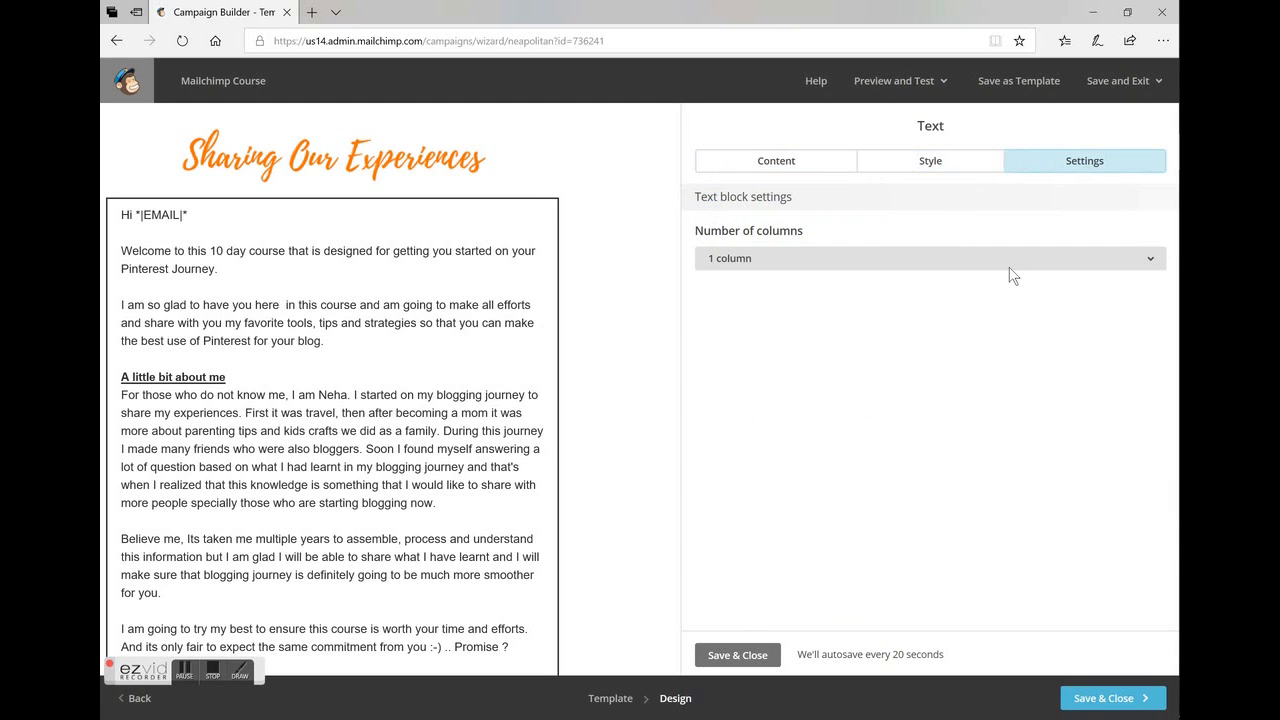
{"action": "left_click", "coordinate": [789, 161]}
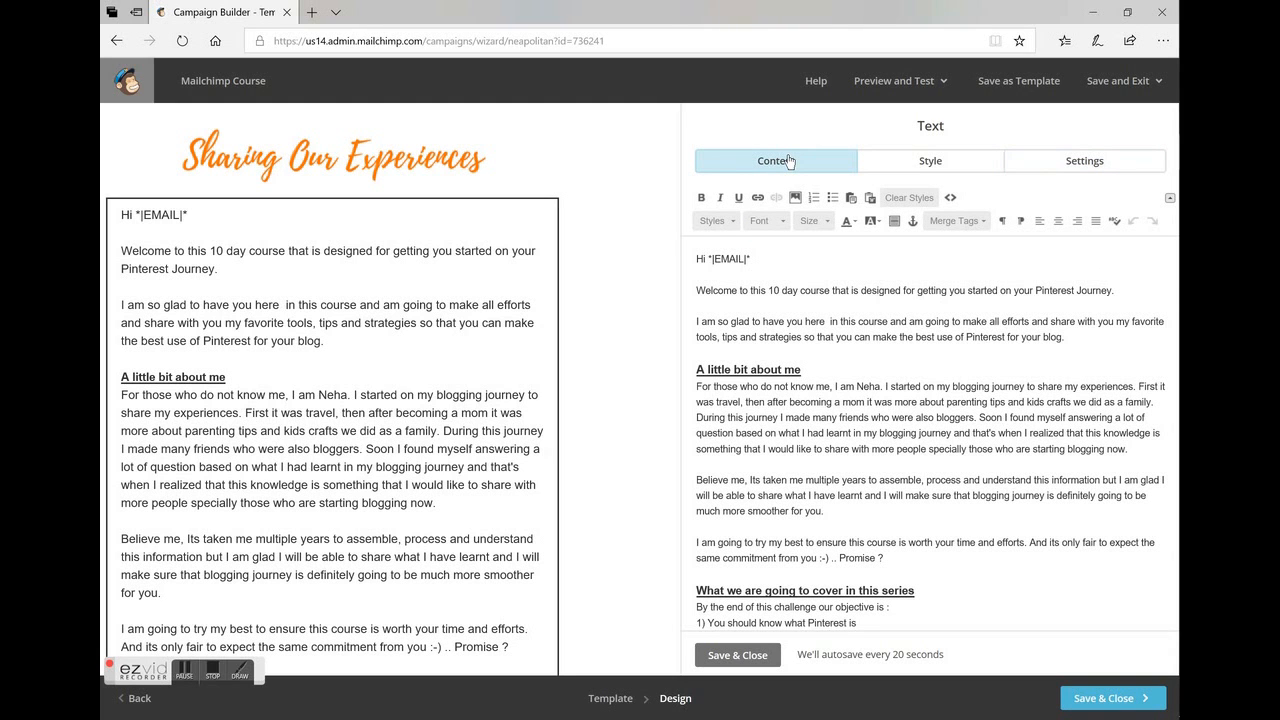
{"action": "left_click", "coordinate": [926, 322]}
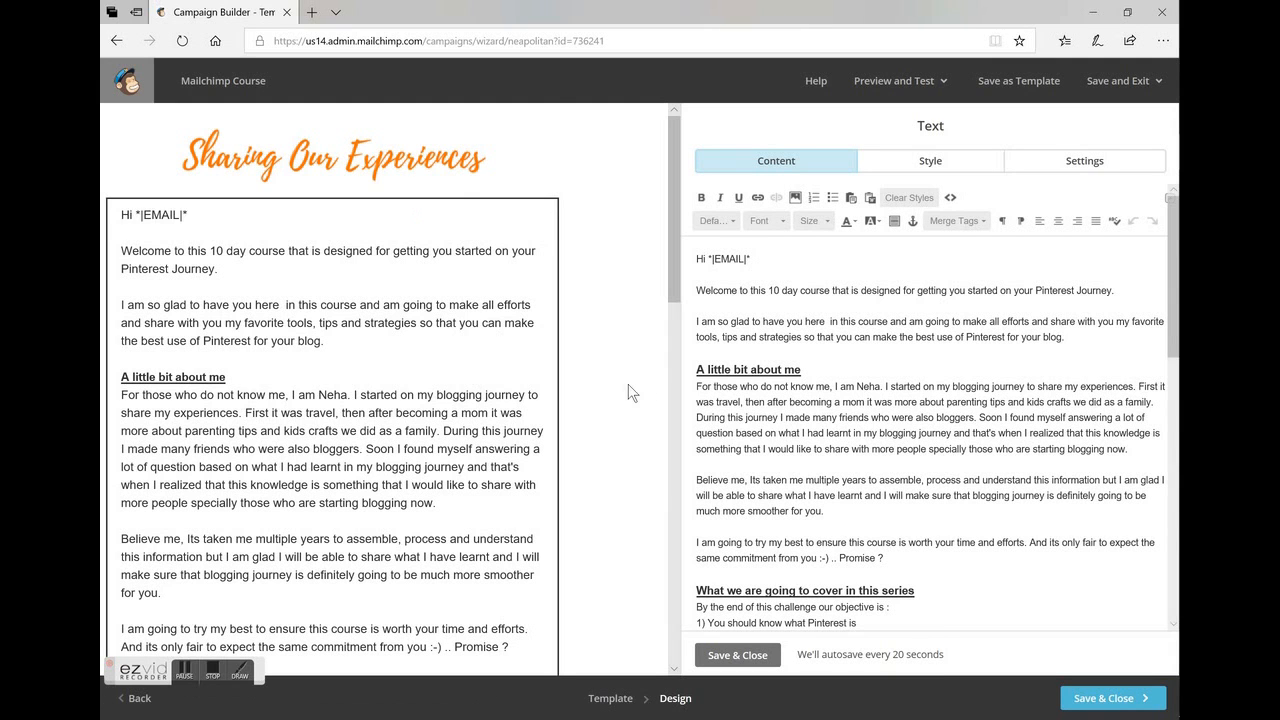
{"action": "scroll", "coordinate": [640, 395], "scroll_direction": "down", "scroll_amount": 3}
{"action": "scroll", "coordinate": [330, 390], "scroll_direction": "down", "scroll_amount": 10}
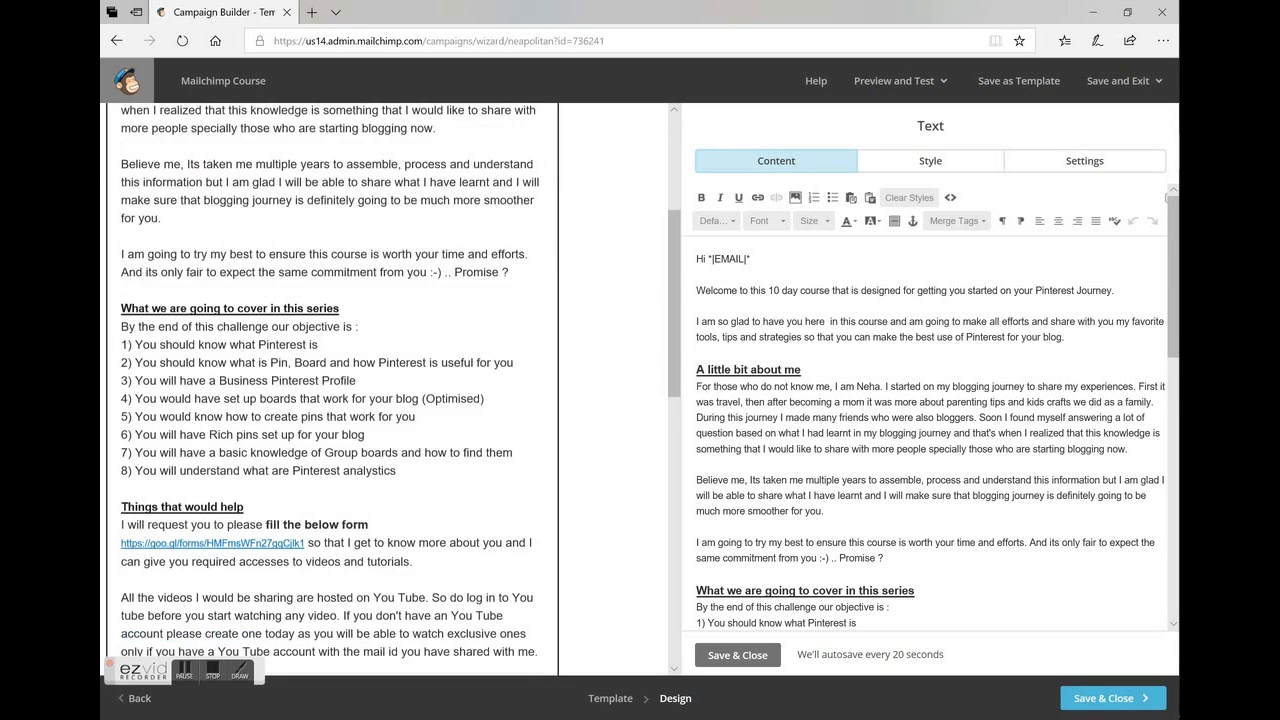
{"action": "scroll", "coordinate": [330, 390], "scroll_direction": "up", "scroll_amount": 15}
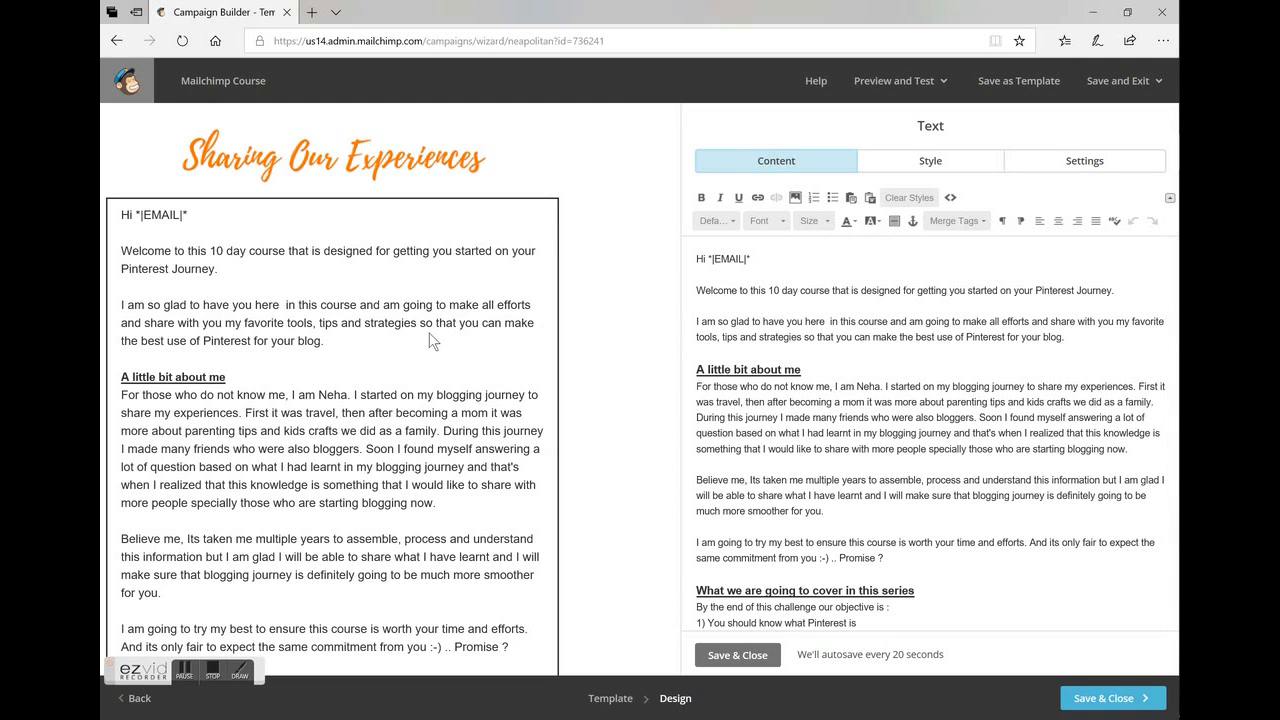
{"action": "mouse_move", "coordinate": [430, 340]}
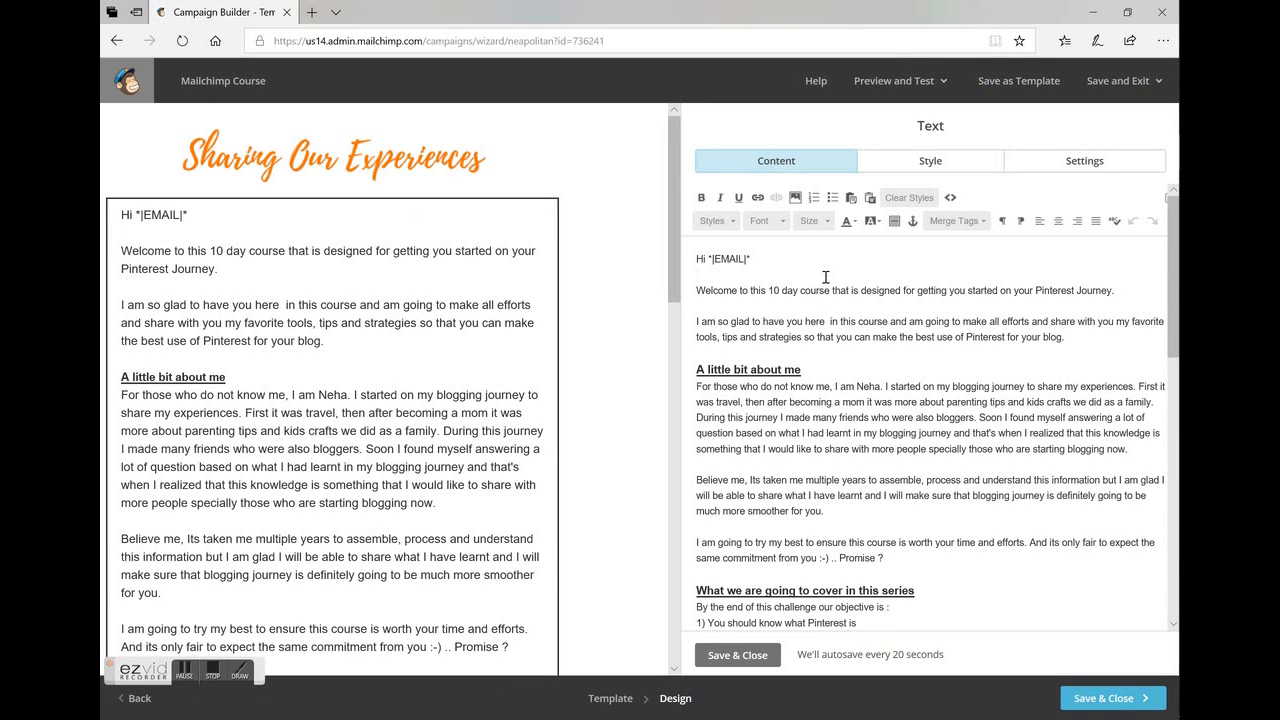
Try adding the test line "jsgdgs" above the welcome paragraph and remove it again.
{"action": "key", "text": "Return"}
{"action": "type", "text": "jsgdgsdk"}
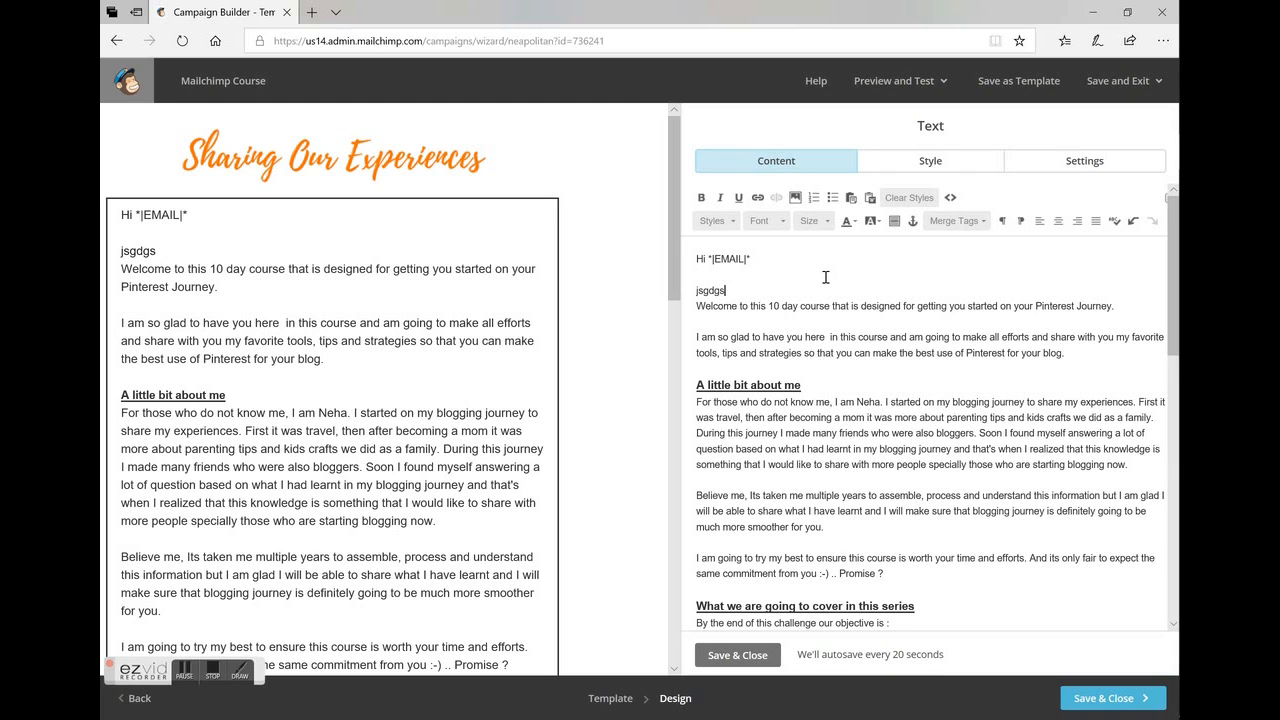
{"action": "key", "text": "BackSpace"}
{"action": "key", "text": "BackSpace"}
{"action": "key", "text": "BackSpace"}
{"action": "key", "text": "BackSpace"}
{"action": "key", "text": "BackSpace"}
{"action": "key", "text": "BackSpace"}
{"action": "key", "text": "BackSpace"}
{"action": "key", "text": "BackSpace"}
{"action": "key", "text": "BackSpace"}
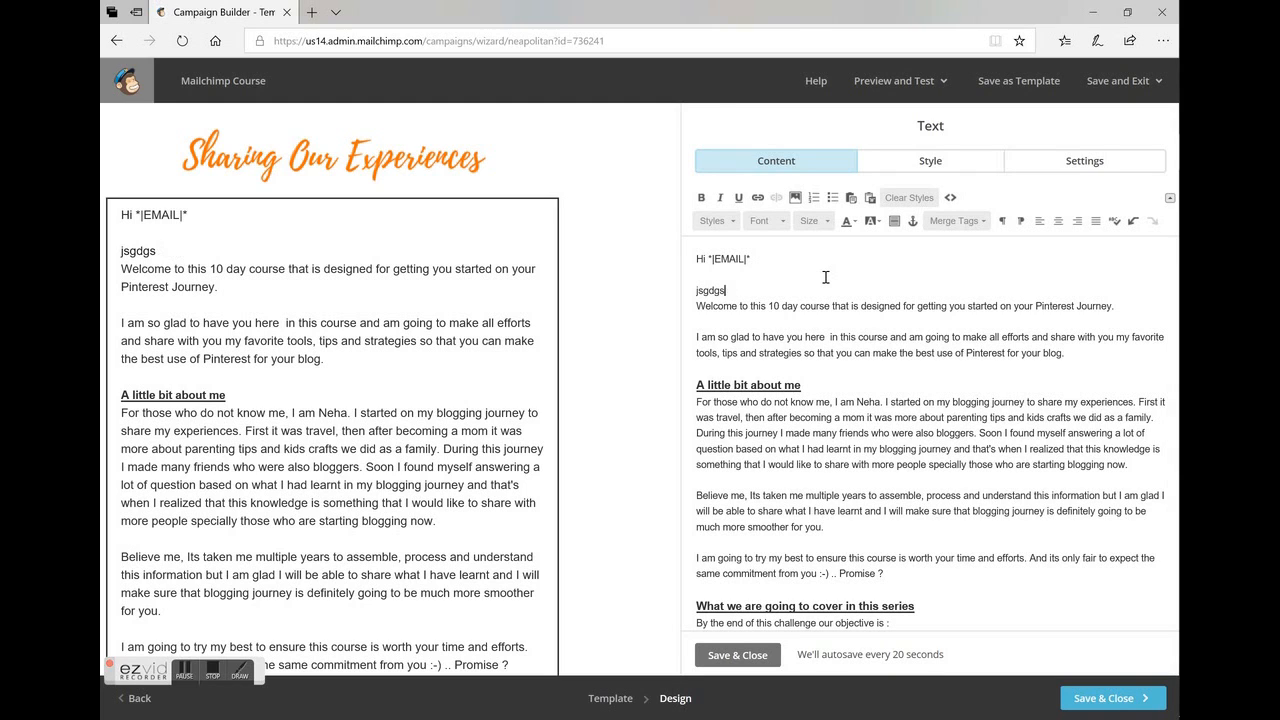
{"action": "key", "text": "BackSpace"}
{"action": "key", "text": "BackSpace"}
{"action": "key", "text": "BackSpace"}
{"action": "key", "text": "BackSpace"}
{"action": "key", "text": "BackSpace"}
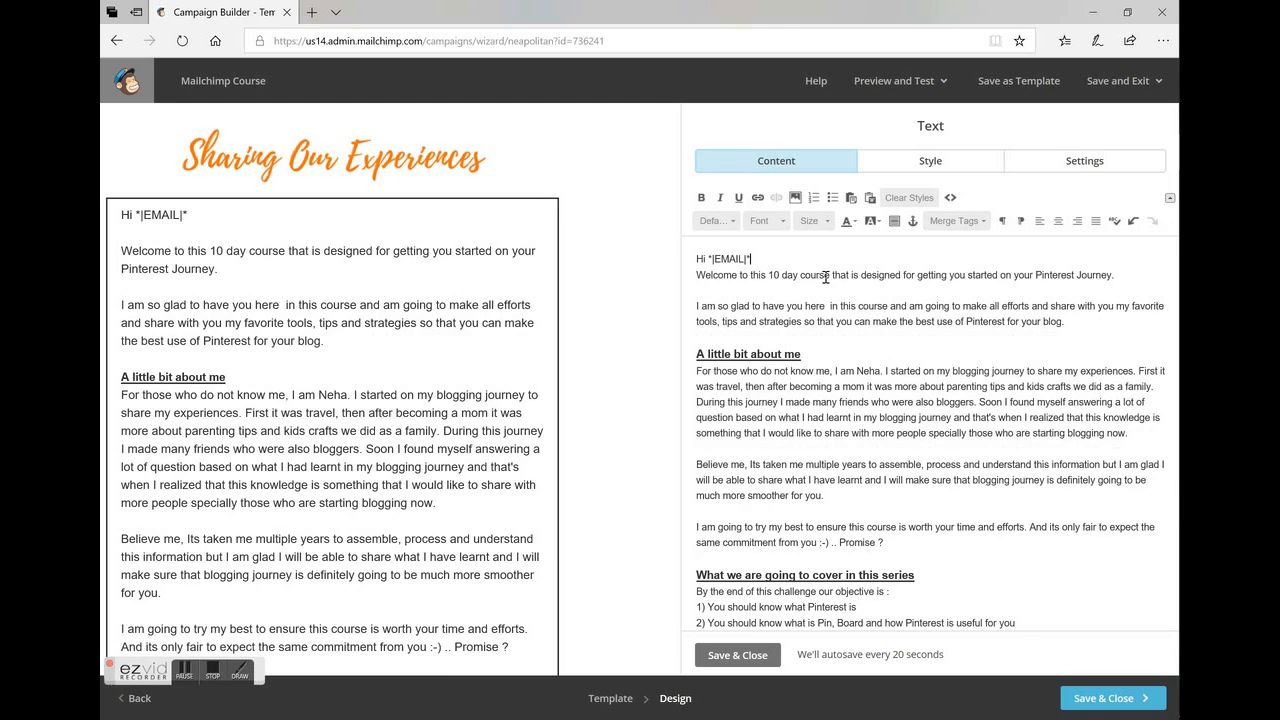
Shorten the greeting to "Hi *|" with a blank line below it, and save the text block and the email design.
{"action": "key", "text": "BackSpace"}
{"action": "key", "text": "BackSpace"}
{"action": "key", "text": "BackSpace"}
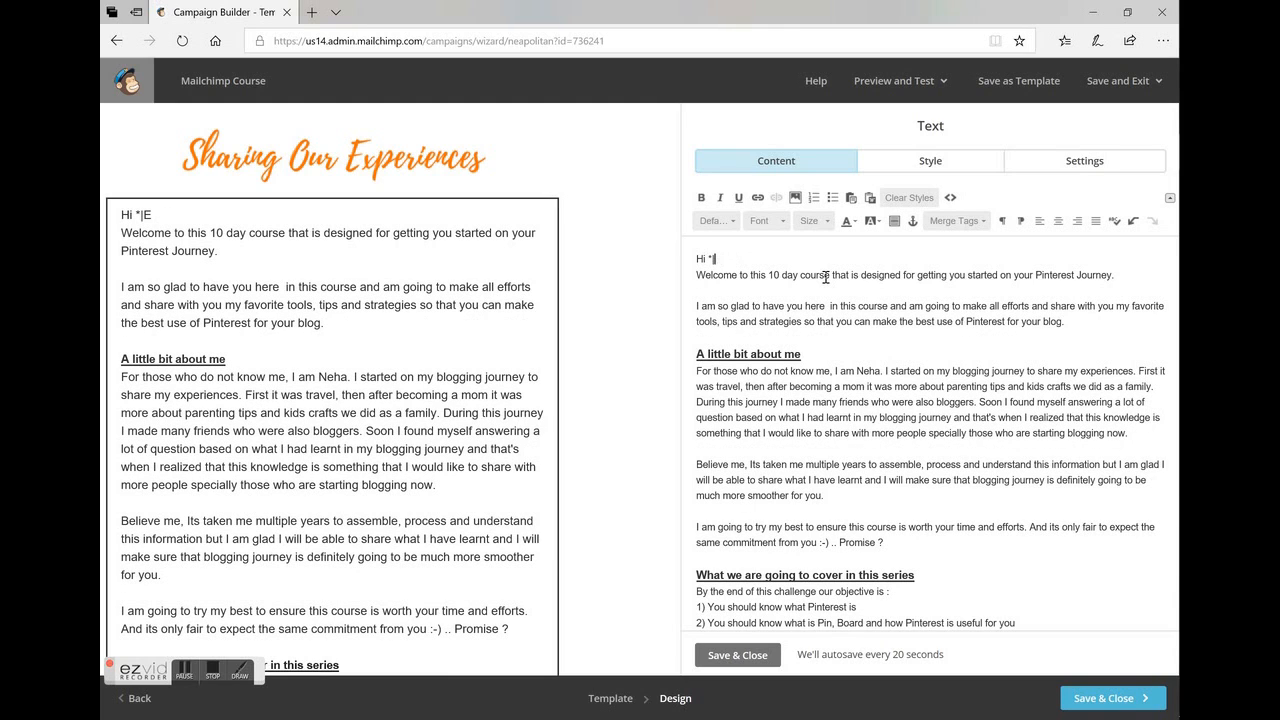
{"action": "key", "text": "Return"}
{"action": "left_click", "coordinate": [762, 658]}
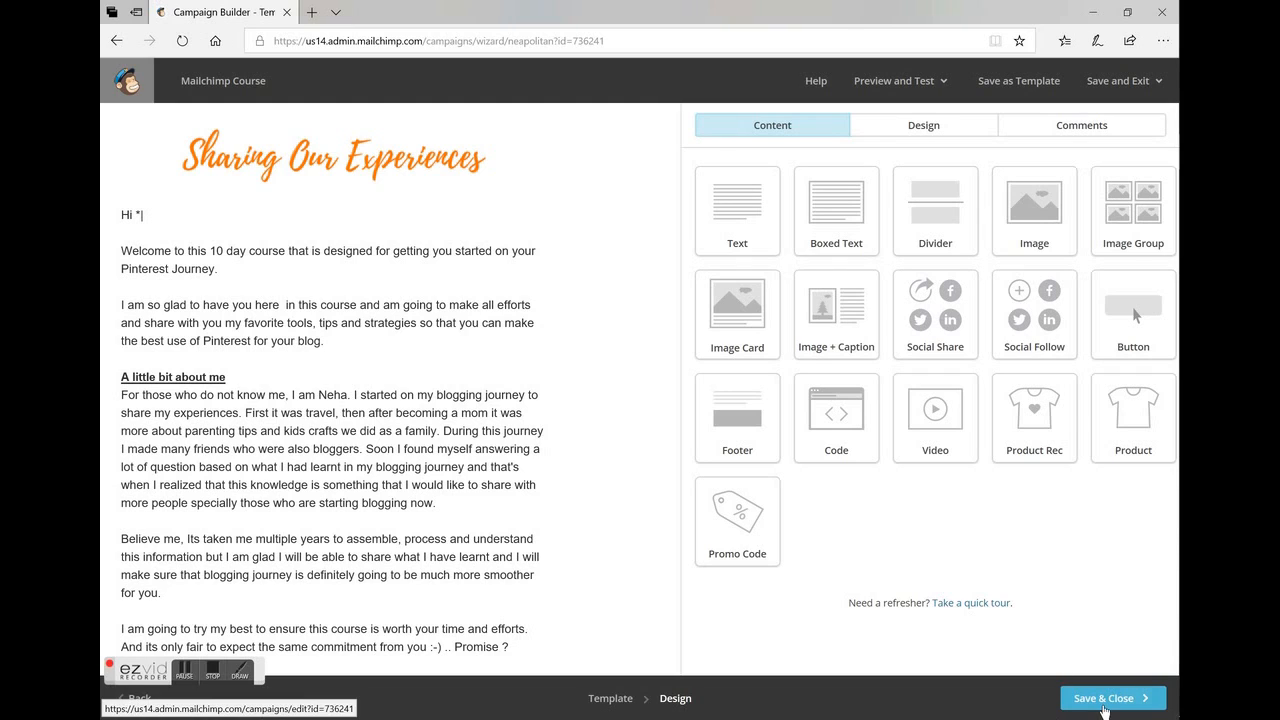
{"action": "left_click", "coordinate": [1103, 708]}
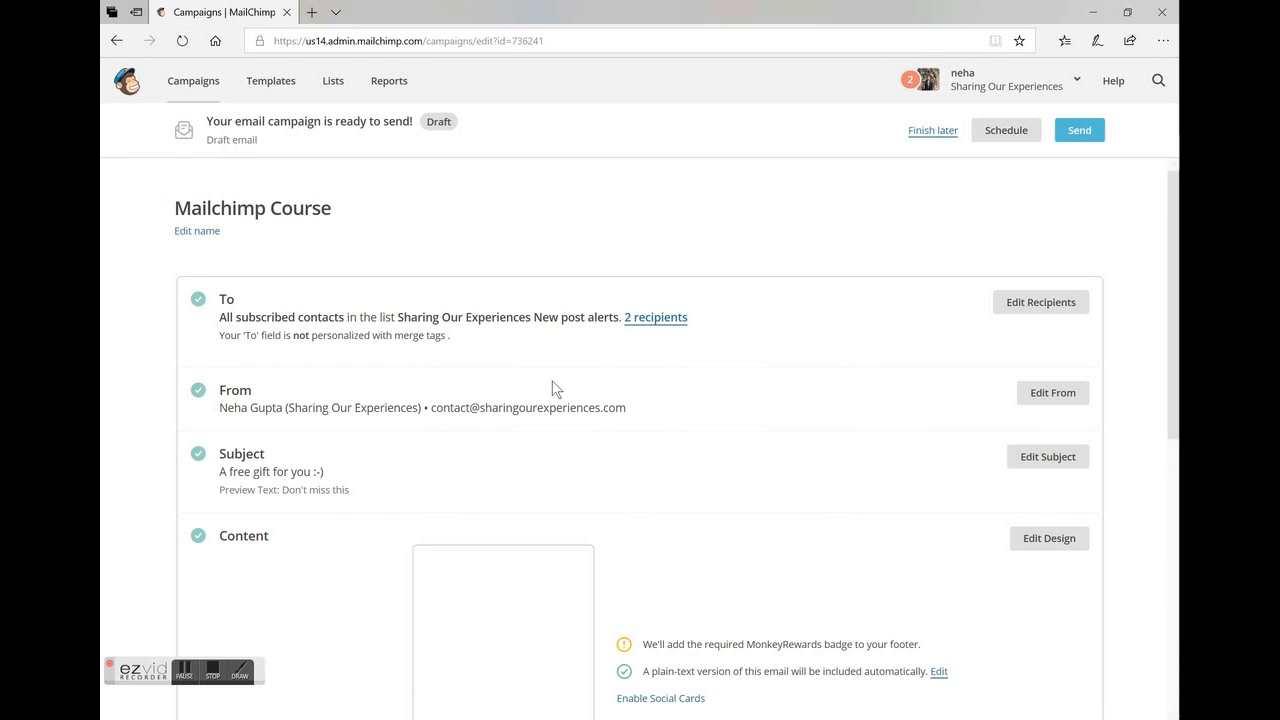
Send a test email of the campaign to the prefilled e-mail address and dismiss the confirmation.
{"action": "scroll", "coordinate": [517, 428], "scroll_direction": "down", "scroll_amount": 5}
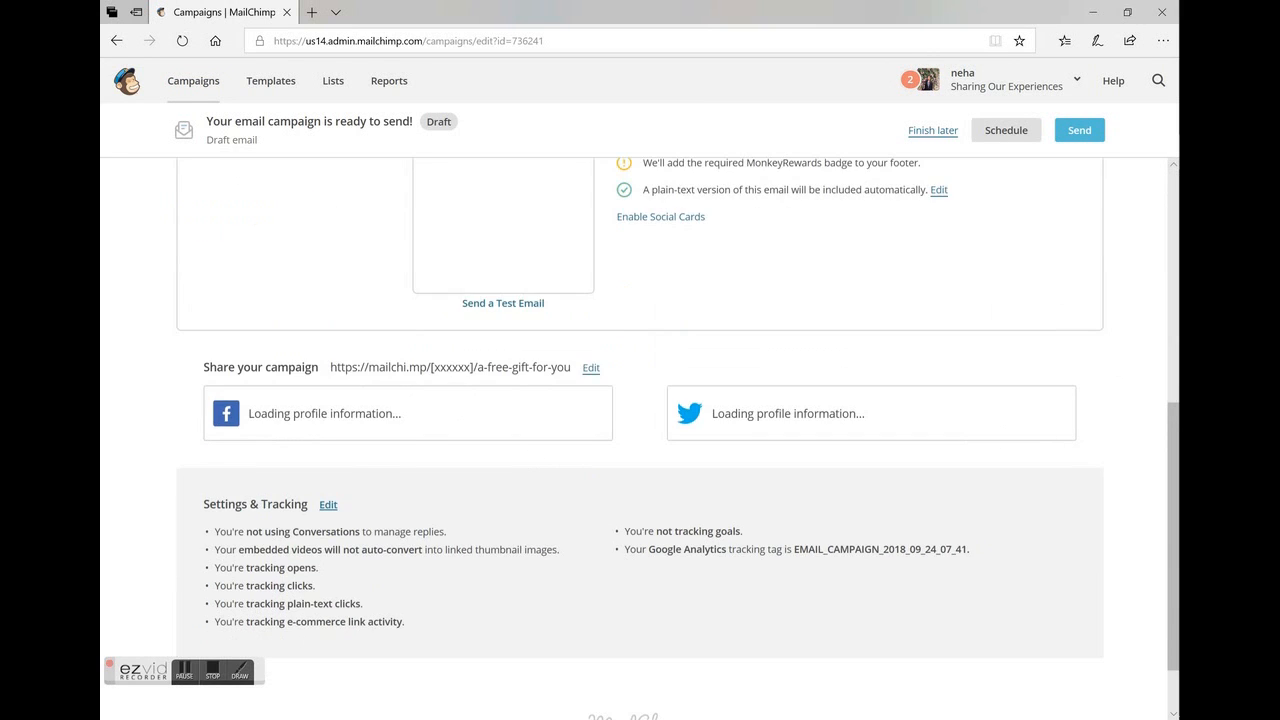
{"action": "scroll", "coordinate": [517, 428], "scroll_direction": "up", "scroll_amount": 1}
{"action": "left_click", "coordinate": [520, 428]}
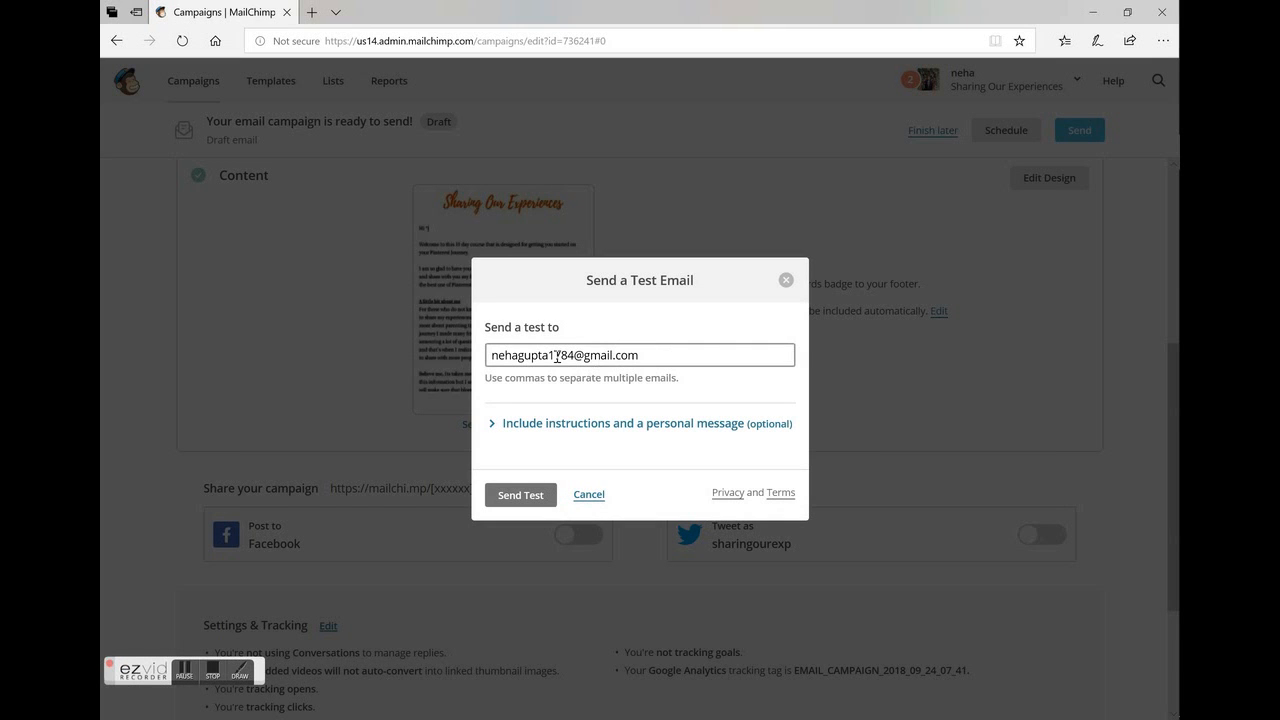
{"action": "left_click", "coordinate": [524, 497]}
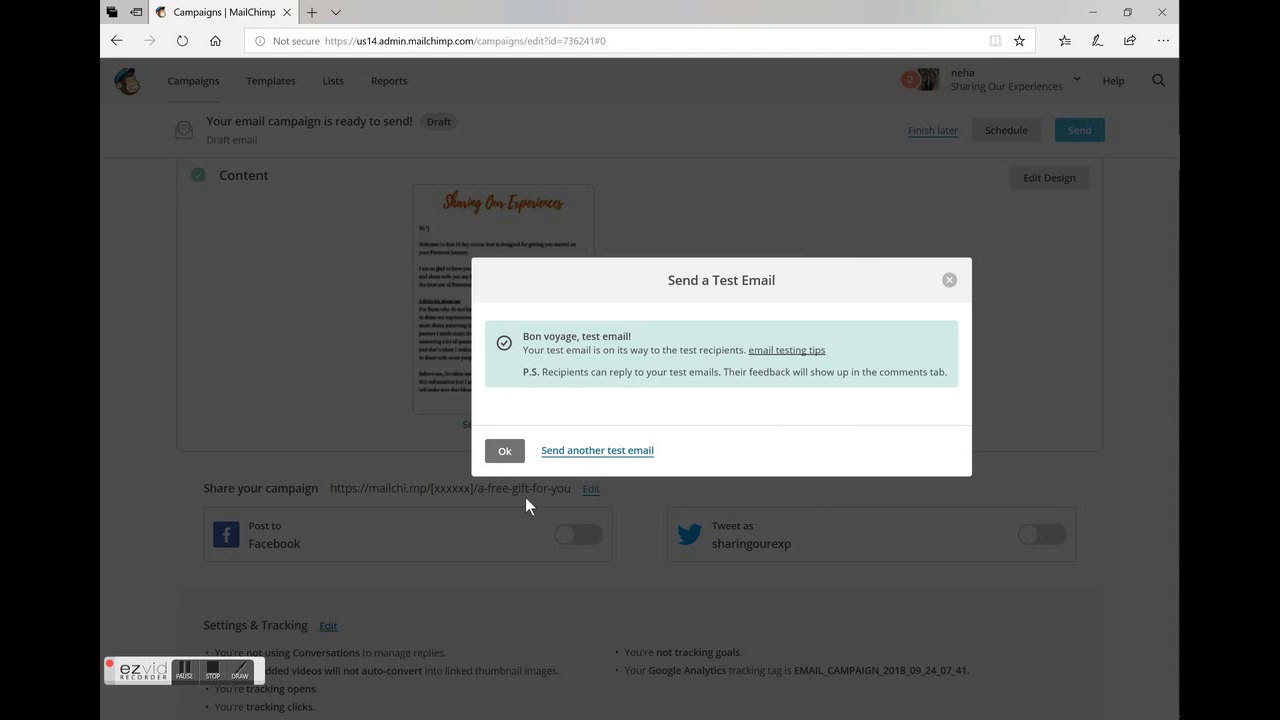
{"action": "left_click", "coordinate": [505, 450]}
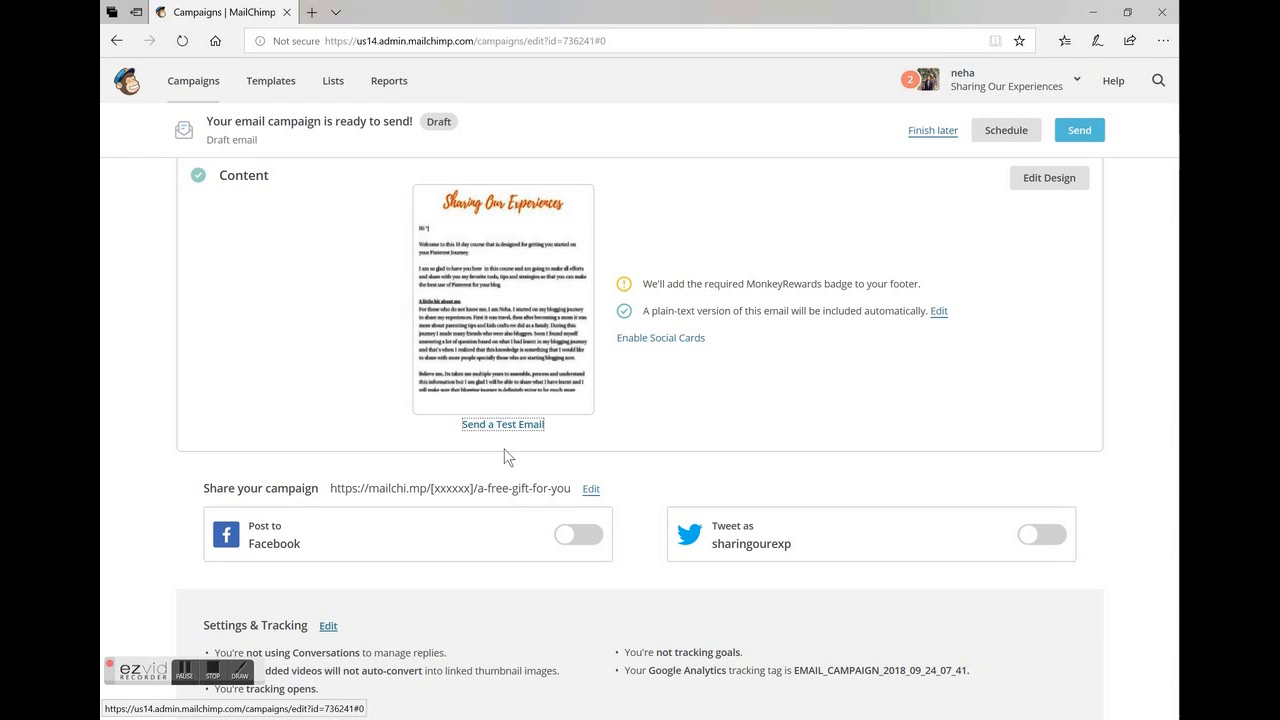
Review the campaign's sharing, tracking and setup details and try to view its recipients, dismissing the pop-up notices.
{"action": "scroll", "coordinate": [505, 456], "scroll_direction": "down", "scroll_amount": 3}
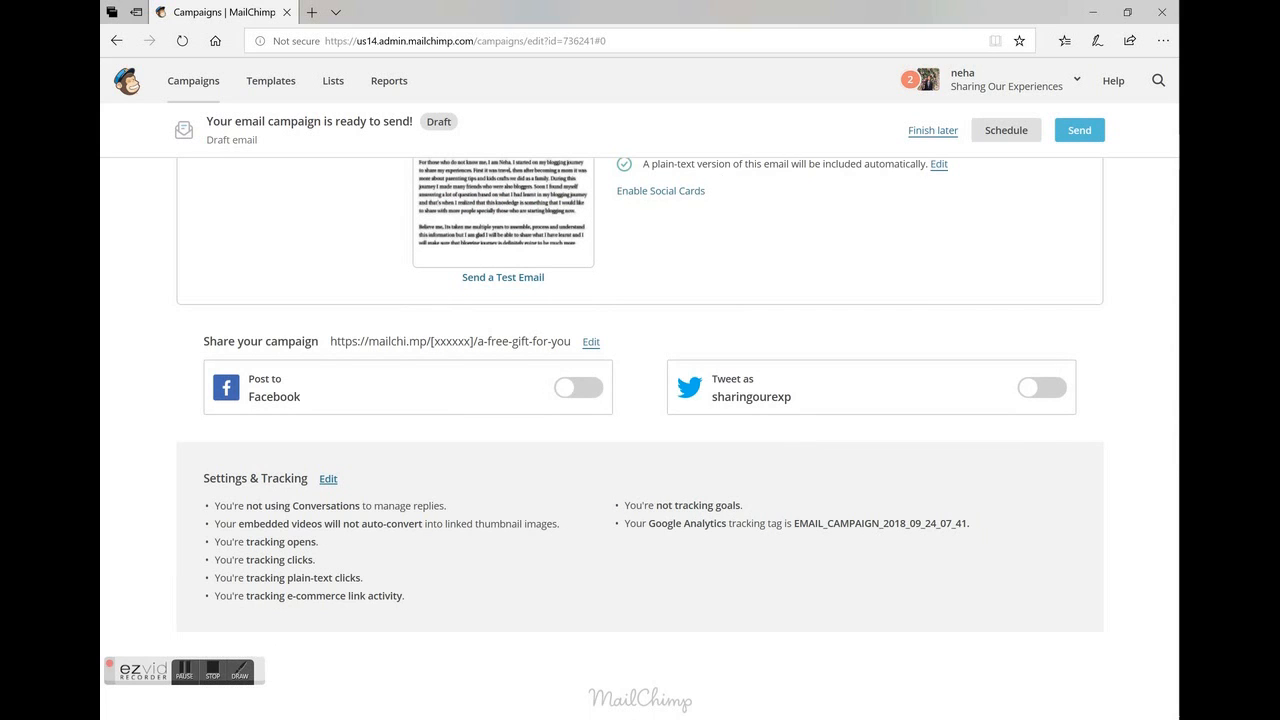
{"action": "scroll", "coordinate": [640, 440], "scroll_direction": "up", "scroll_amount": 10}
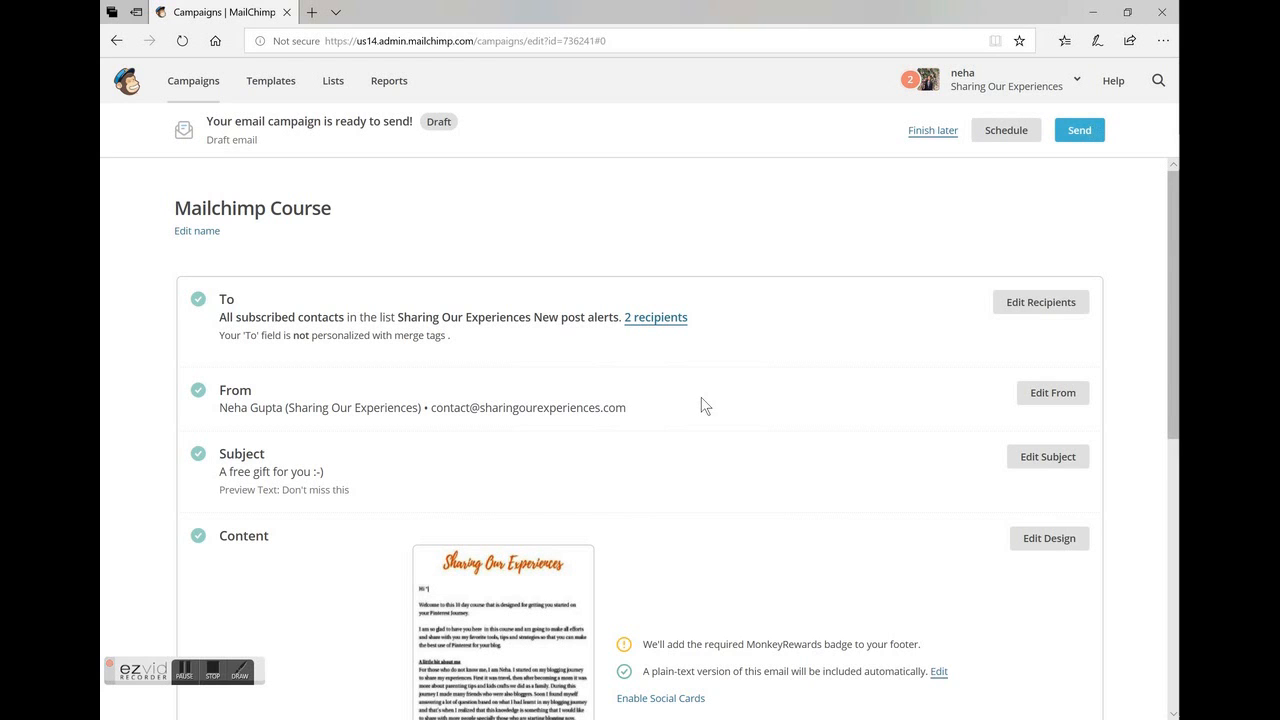
{"action": "left_click", "coordinate": [666, 318]}
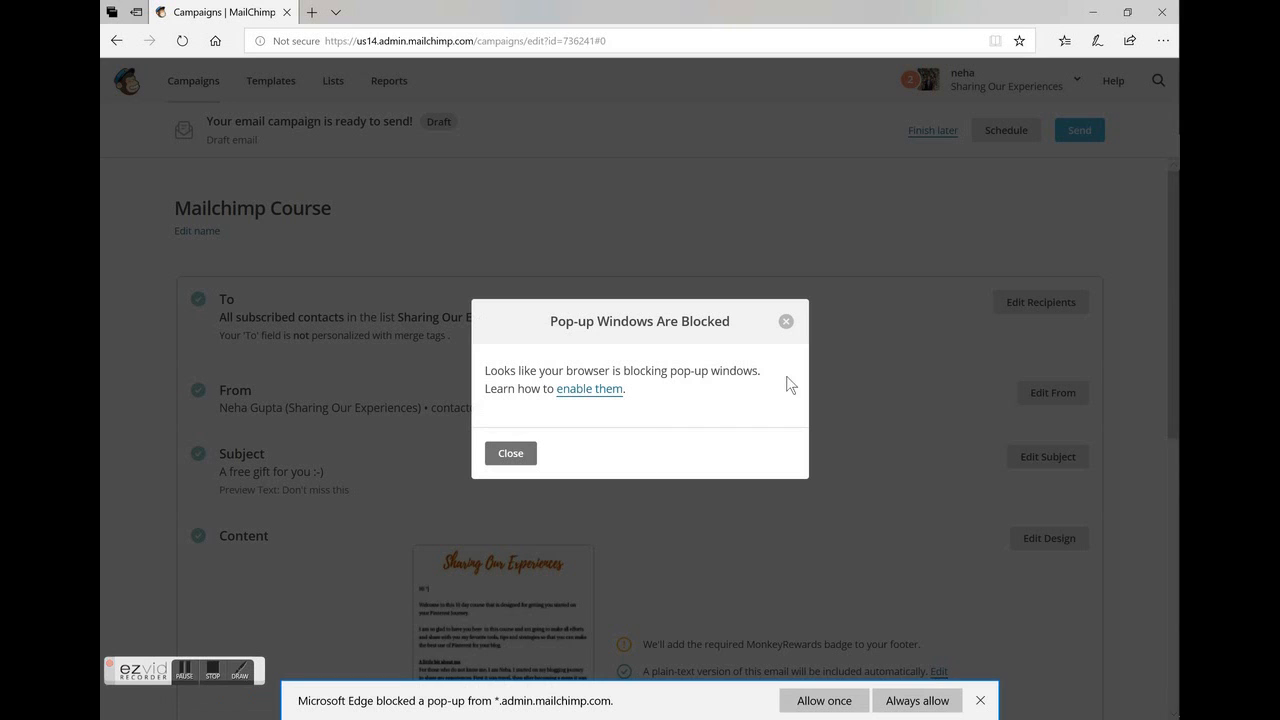
{"action": "left_click", "coordinate": [510, 454]}
{"action": "left_click", "coordinate": [826, 250]}
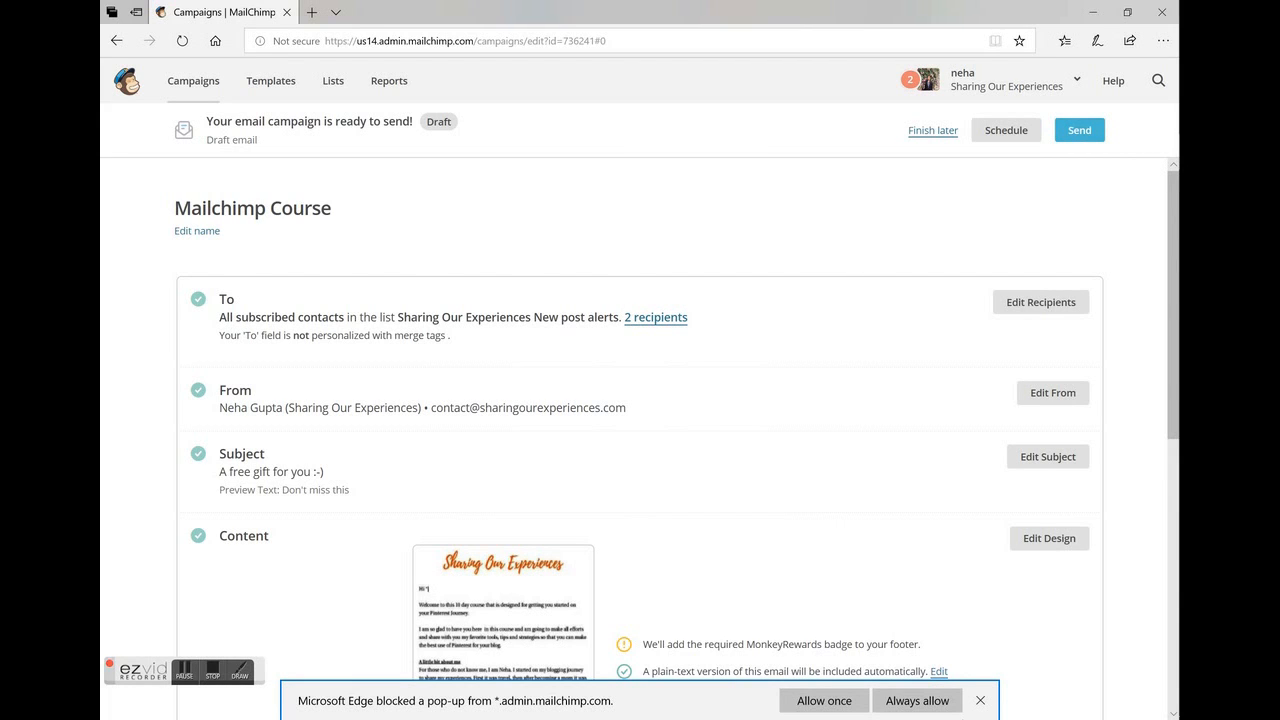
{"action": "left_click", "coordinate": [980, 700]}
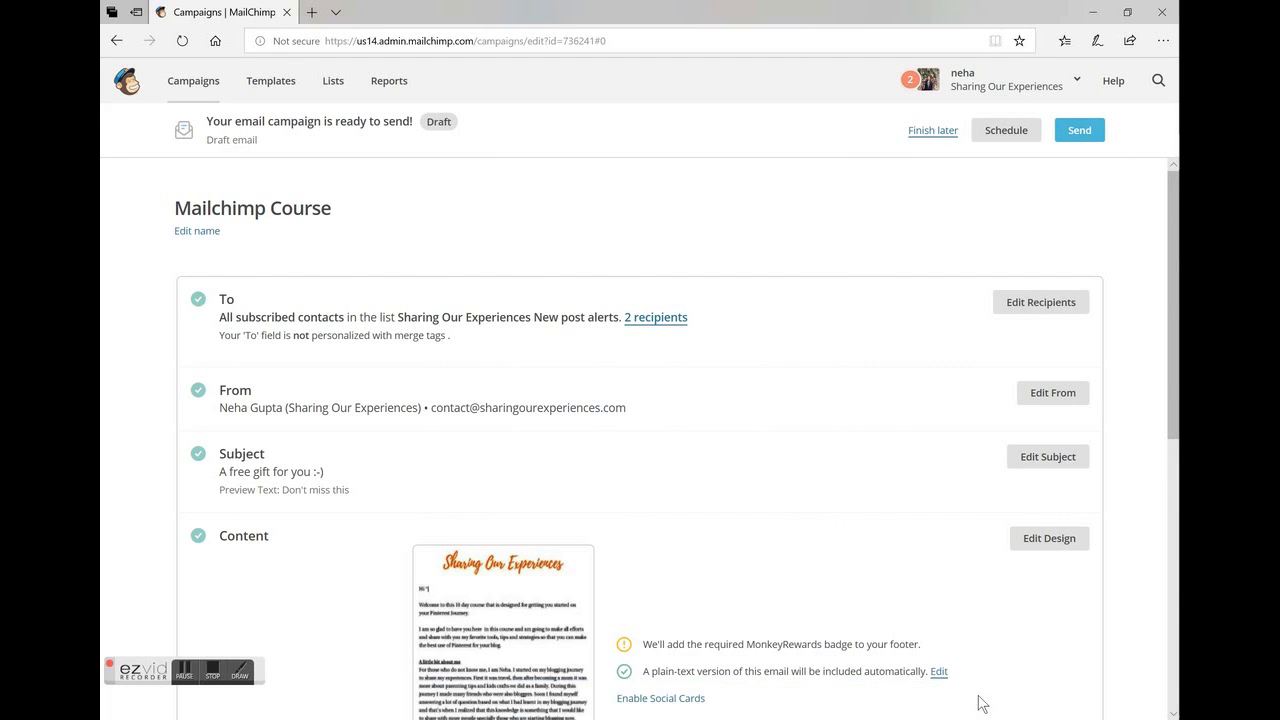
Start sending the campaign to its list and cancel at the launch confirmation.
{"action": "left_click", "coordinate": [1079, 132]}
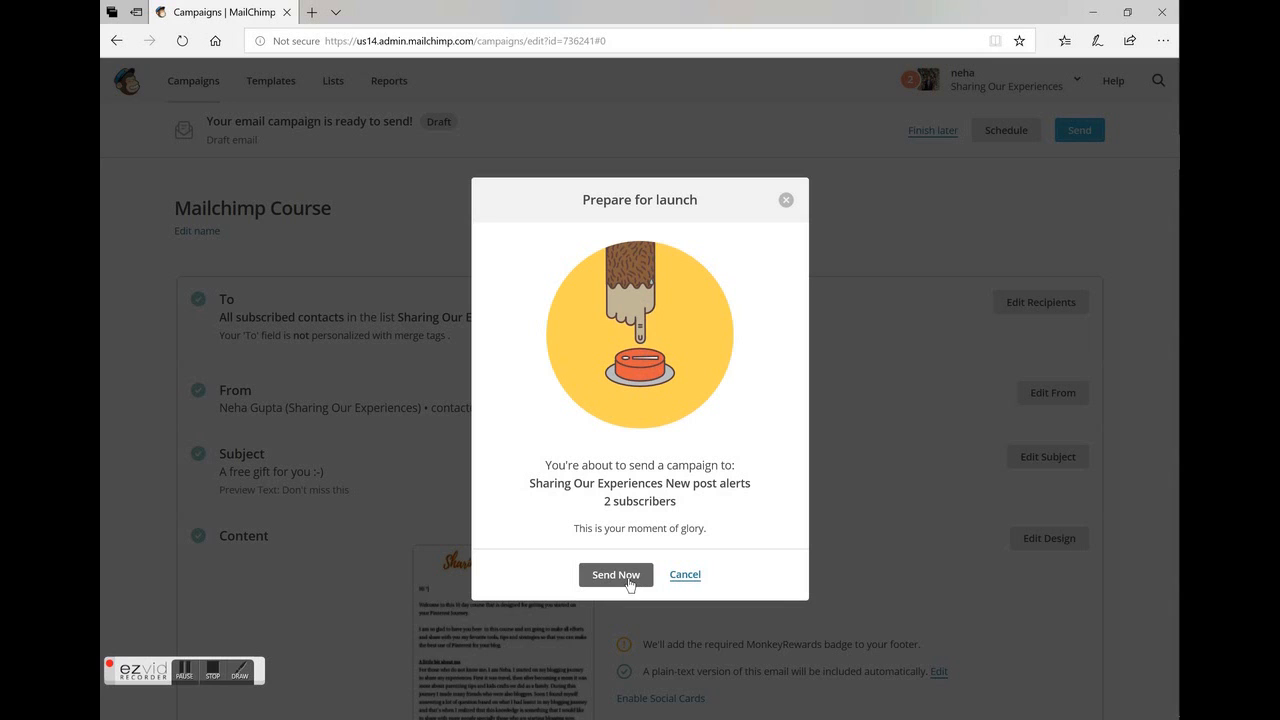
{"action": "left_click", "coordinate": [689, 578]}
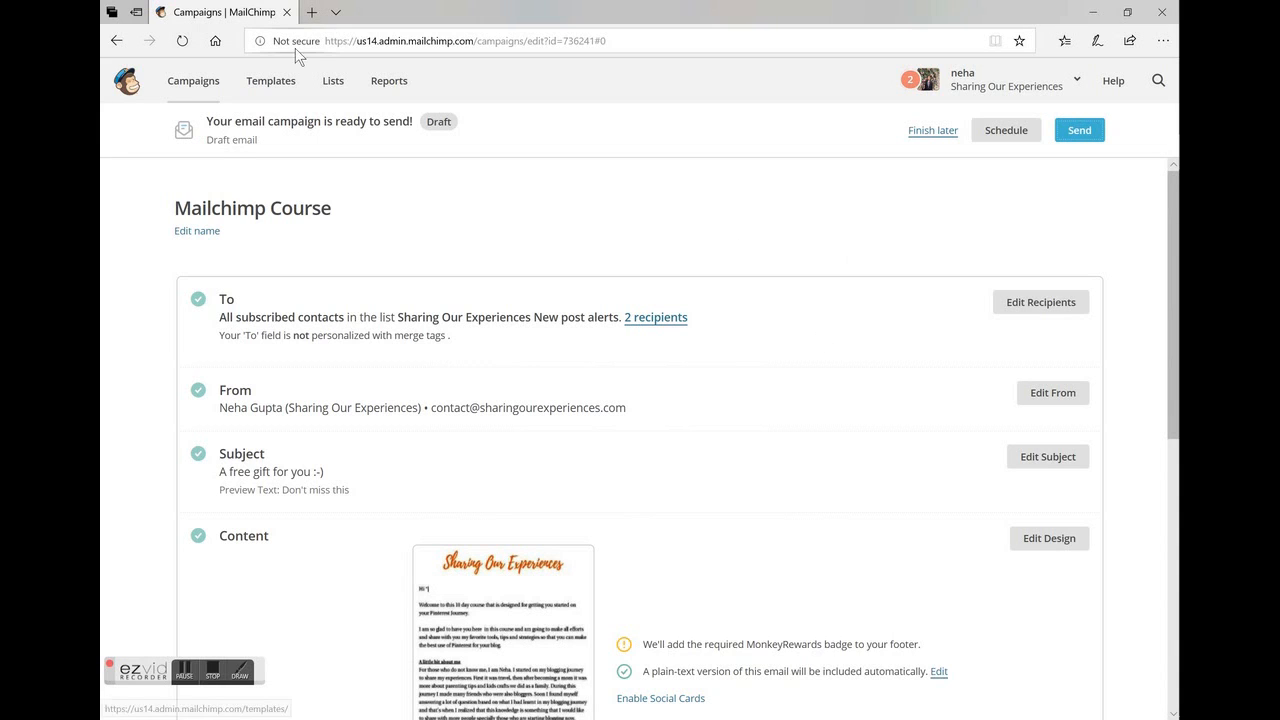
Delete the three "Mailchimp Course" draft campaigns from the campaigns list, confirming with DELETE.
{"action": "left_click", "coordinate": [172, 88]}
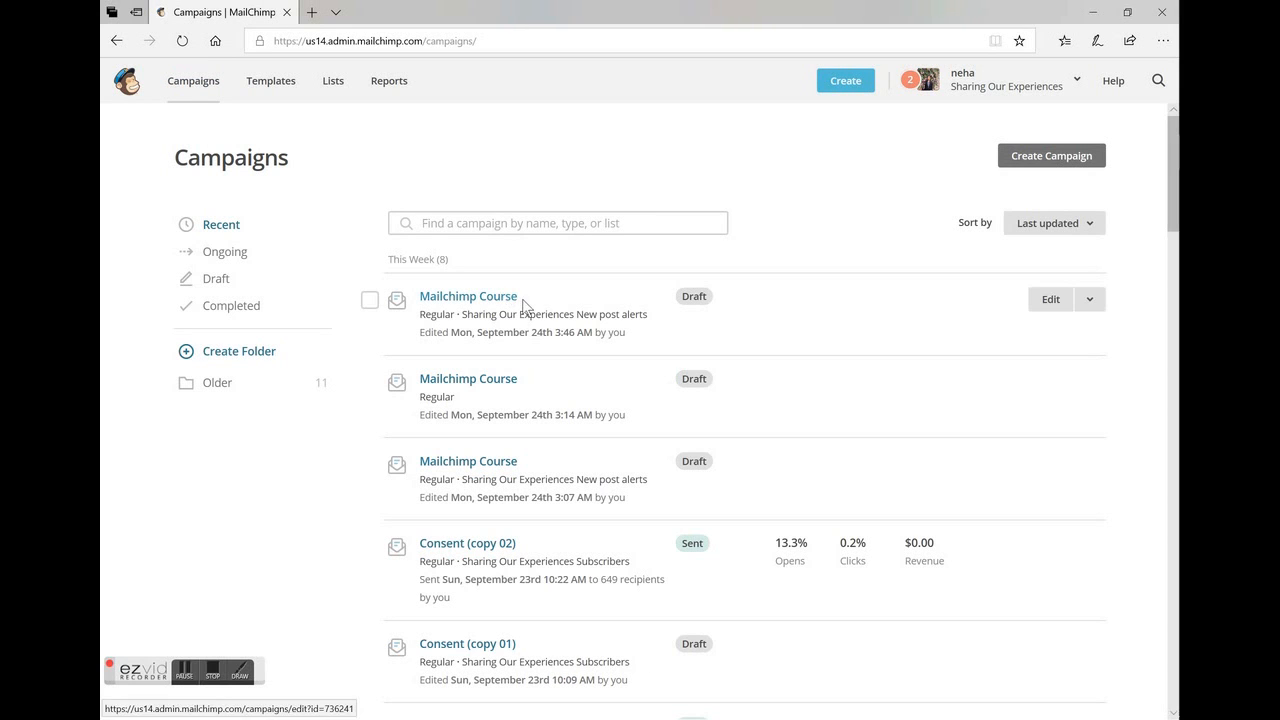
{"action": "left_click", "coordinate": [1090, 300]}
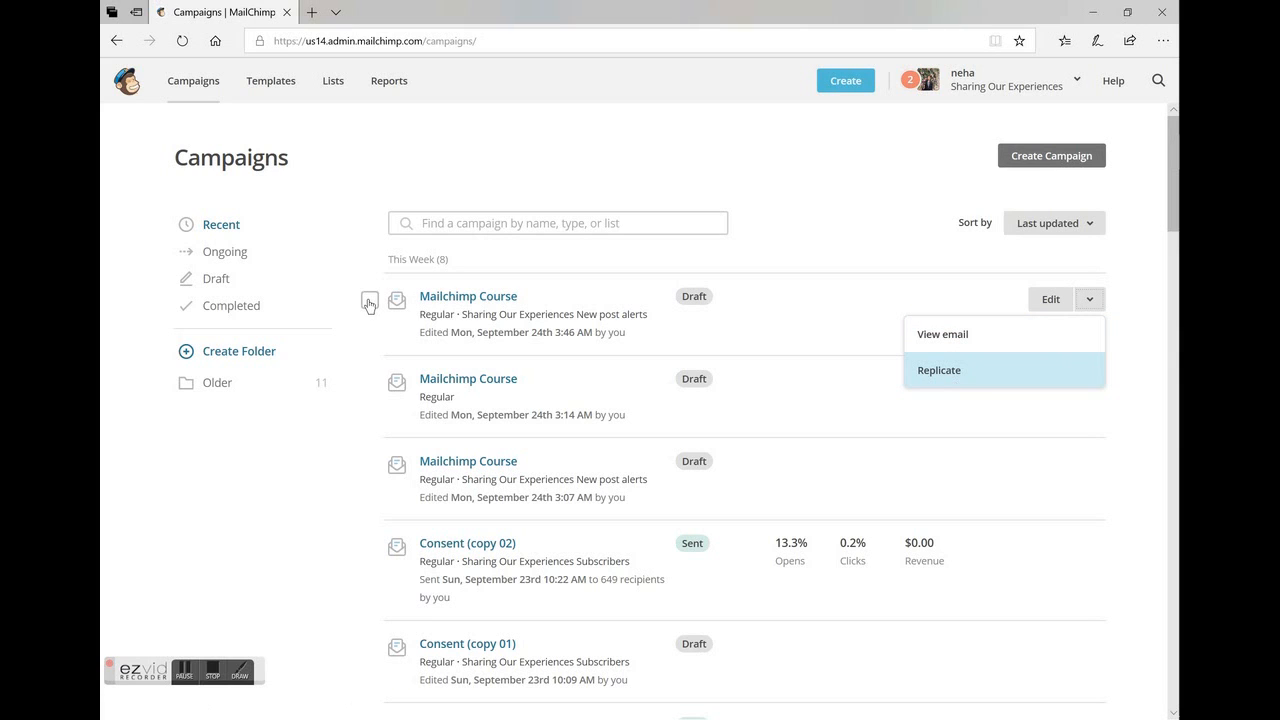
{"action": "left_click", "coordinate": [369, 299]}
{"action": "left_click", "coordinate": [369, 384]}
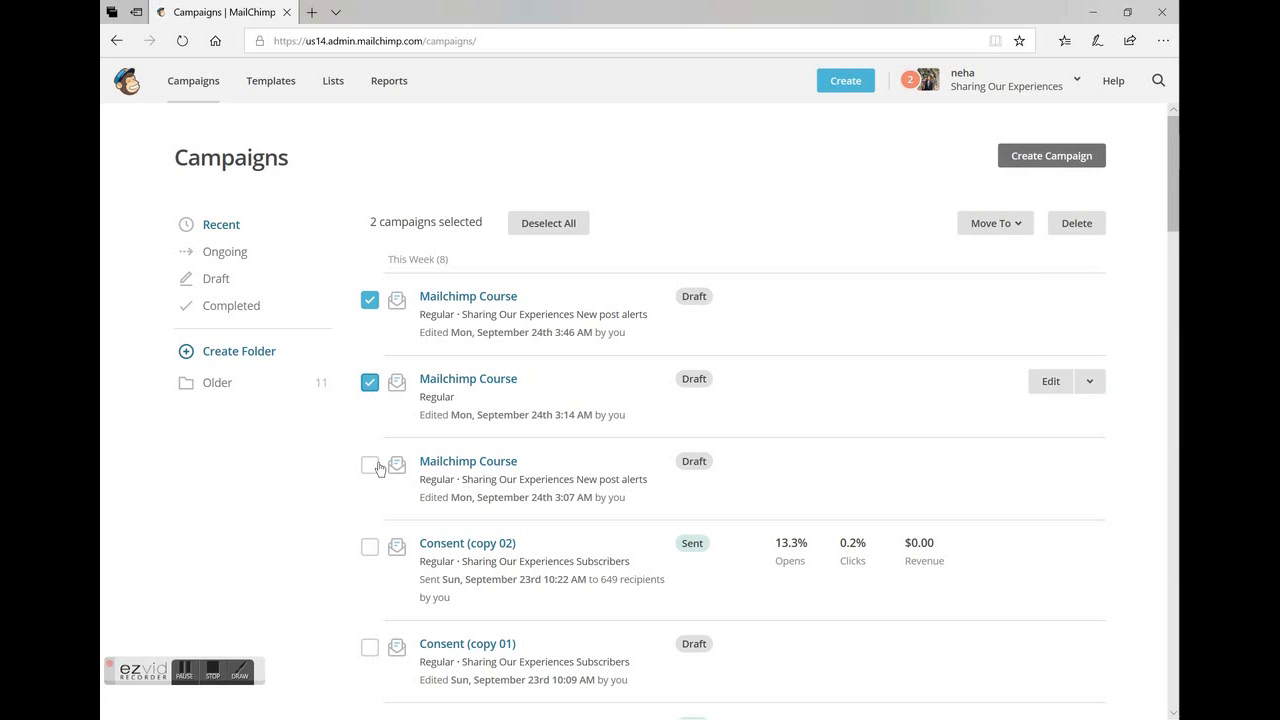
{"action": "left_click", "coordinate": [369, 464]}
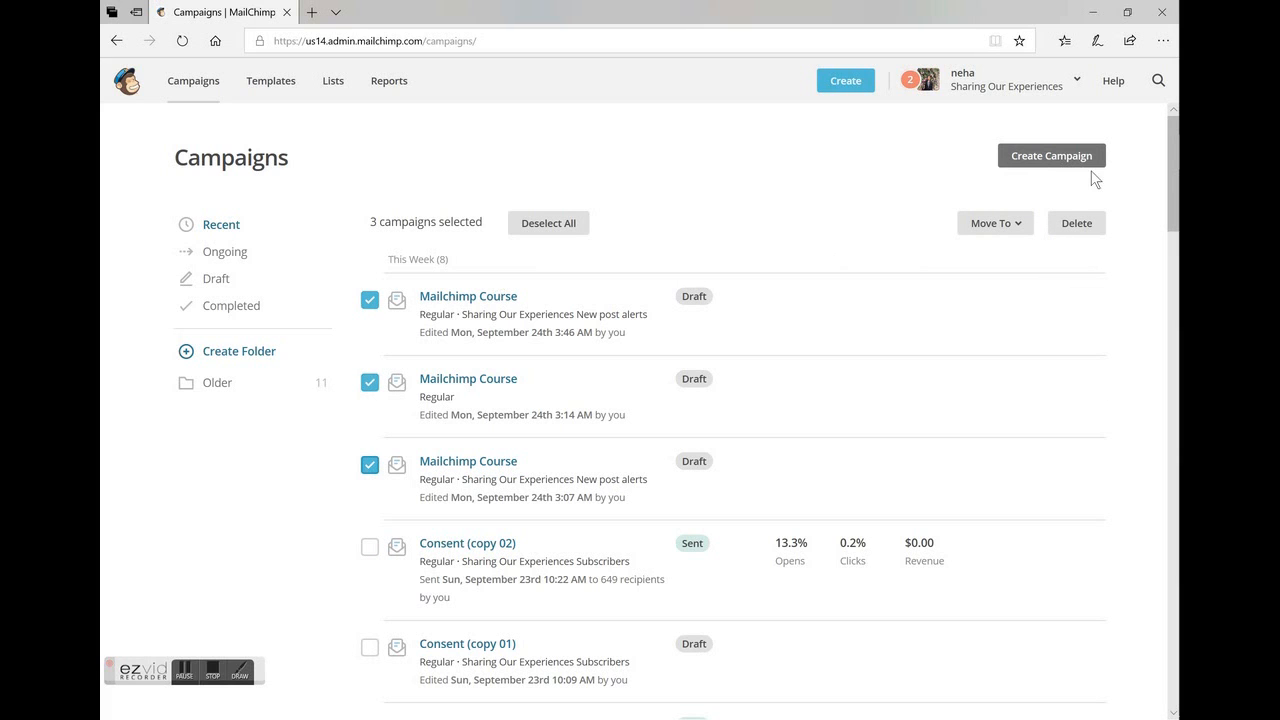
{"action": "left_click", "coordinate": [1089, 221]}
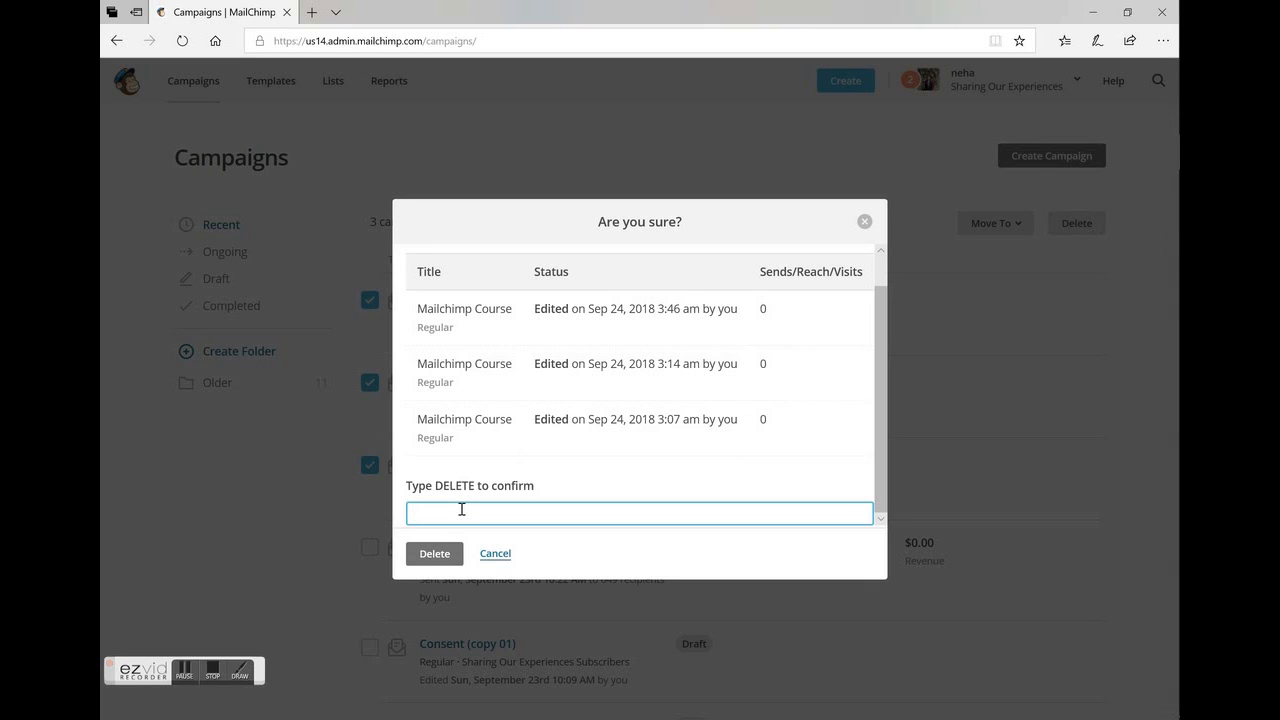
{"action": "type", "text": "DELETE"}
{"action": "left_click", "coordinate": [444, 556]}
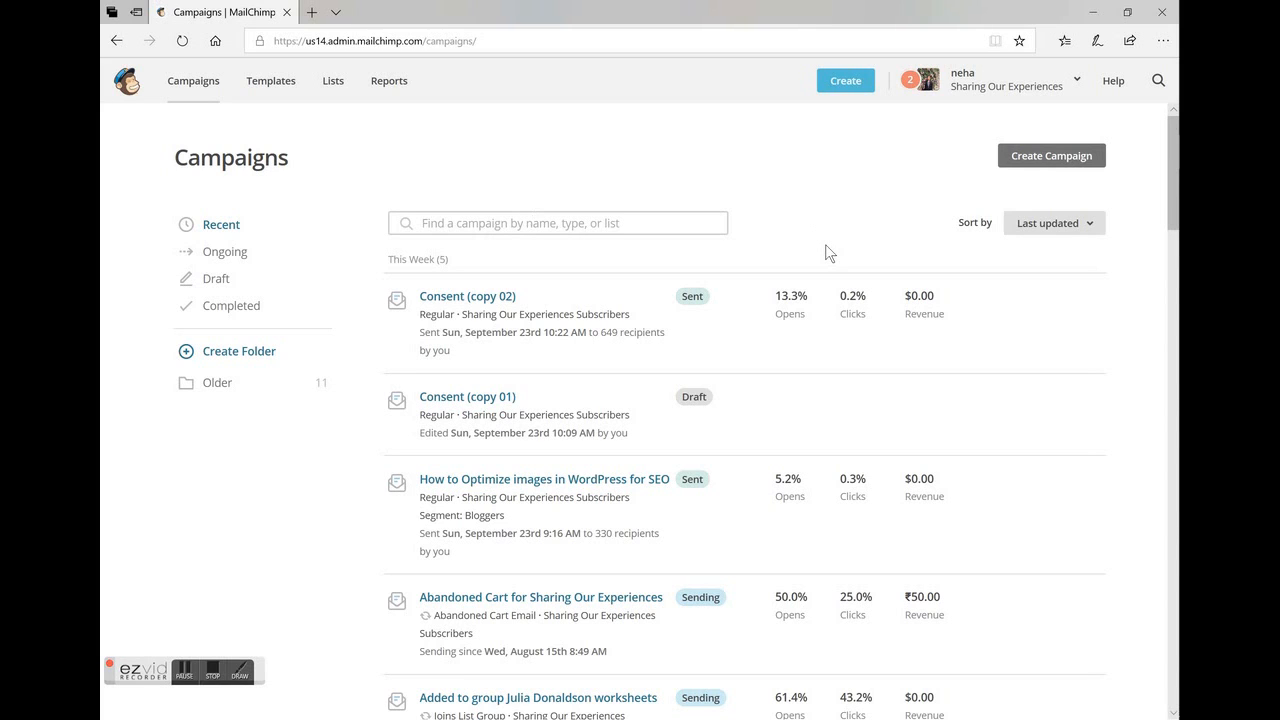
{"action": "left_click", "coordinate": [205, 670]}
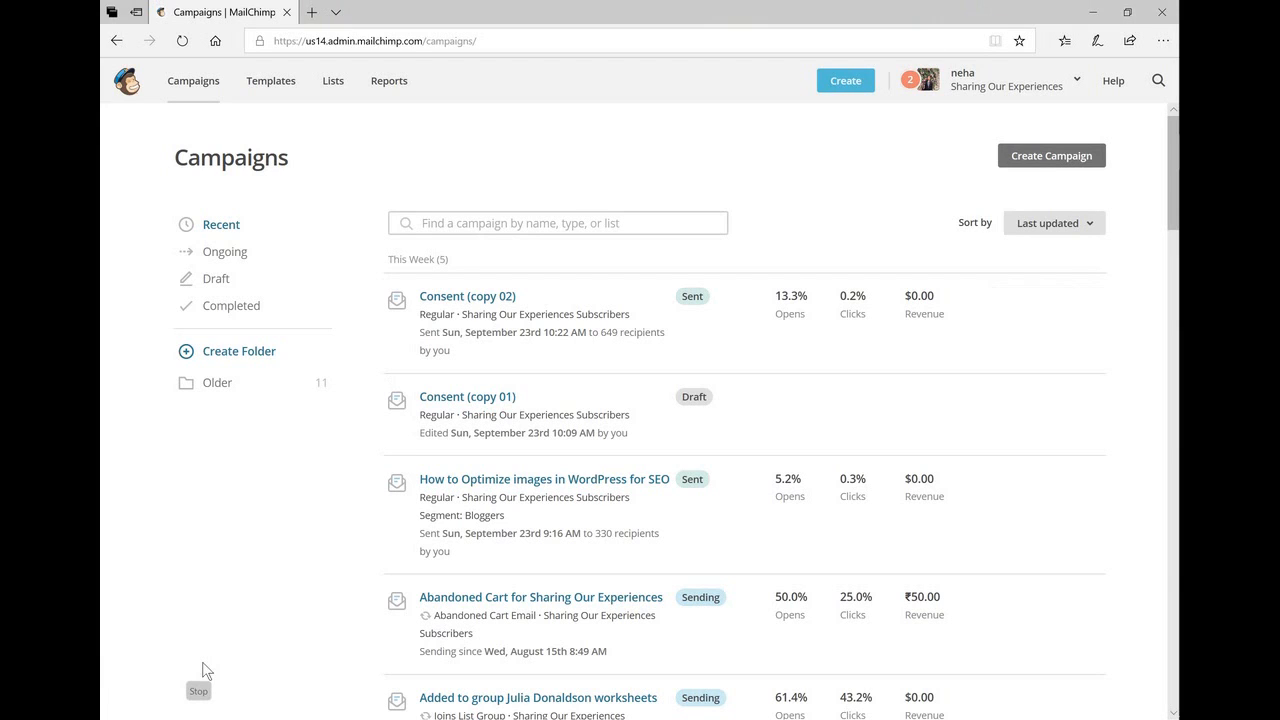